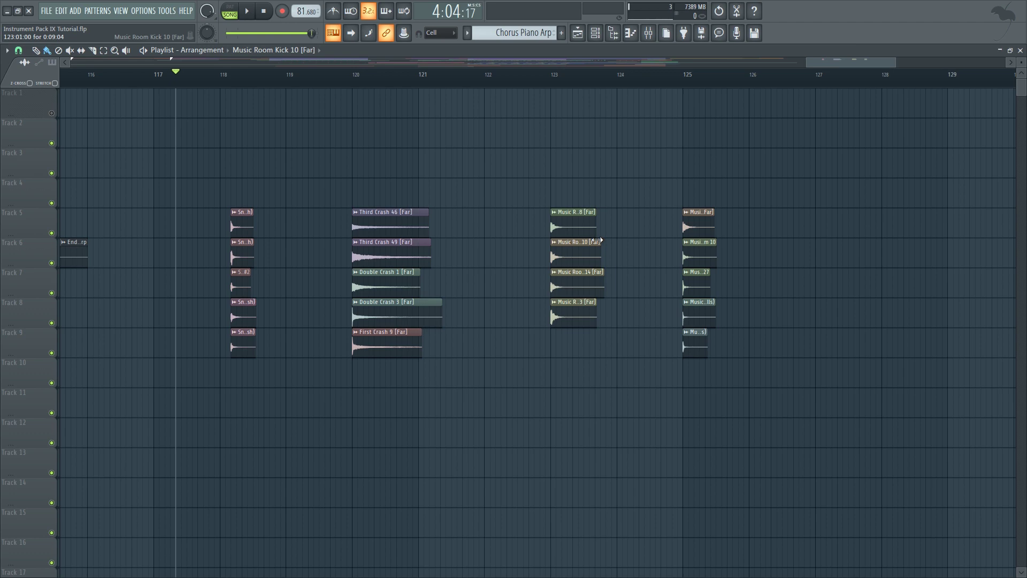
- Audition the brush snare one-shots stacked at bar 118 on tracks 5 to 9
{"action": "left_click", "coordinate": [245, 225]}
{"action": "left_click", "coordinate": [243, 256]}
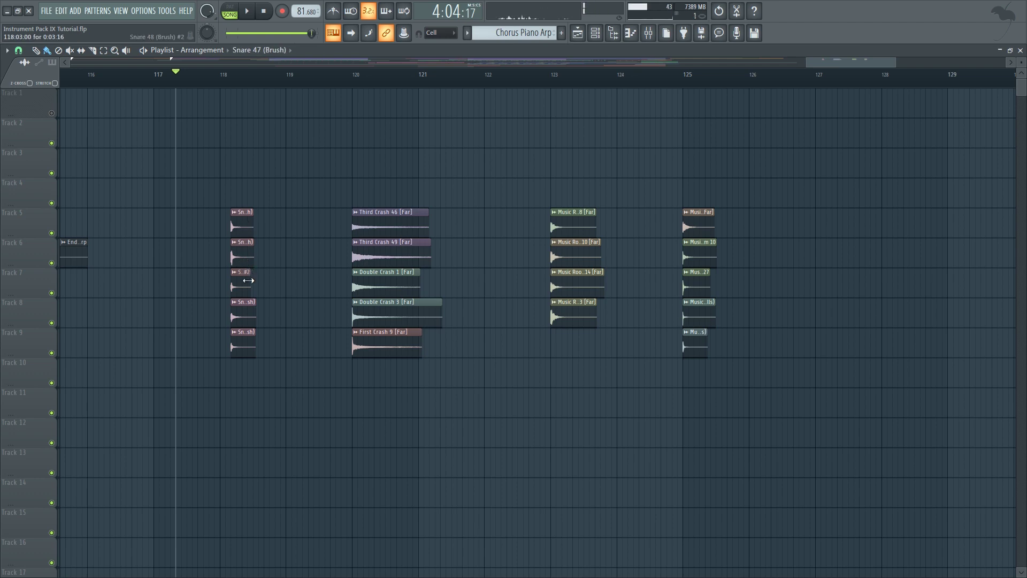
{"action": "left_click", "coordinate": [242, 315]}
{"action": "left_click", "coordinate": [246, 351]}
- Audition the Third Crash, Double Crash and First Crash one-shots stacked at bar 120
{"action": "left_click", "coordinate": [376, 224]}
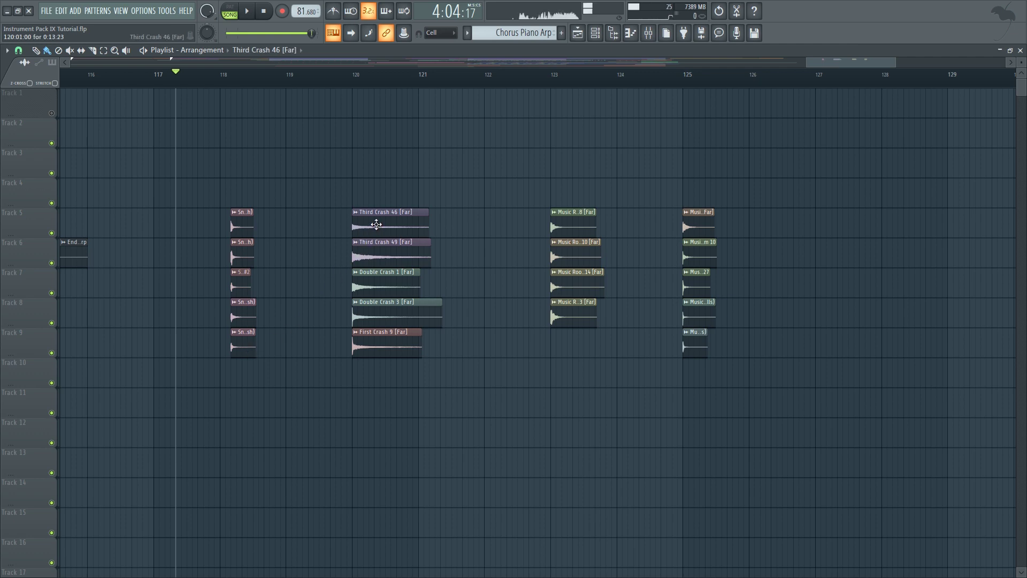
{"action": "left_click", "coordinate": [384, 252]}
{"action": "left_click", "coordinate": [382, 282]}
{"action": "left_click", "coordinate": [379, 312]}
{"action": "left_click", "coordinate": [382, 345]}
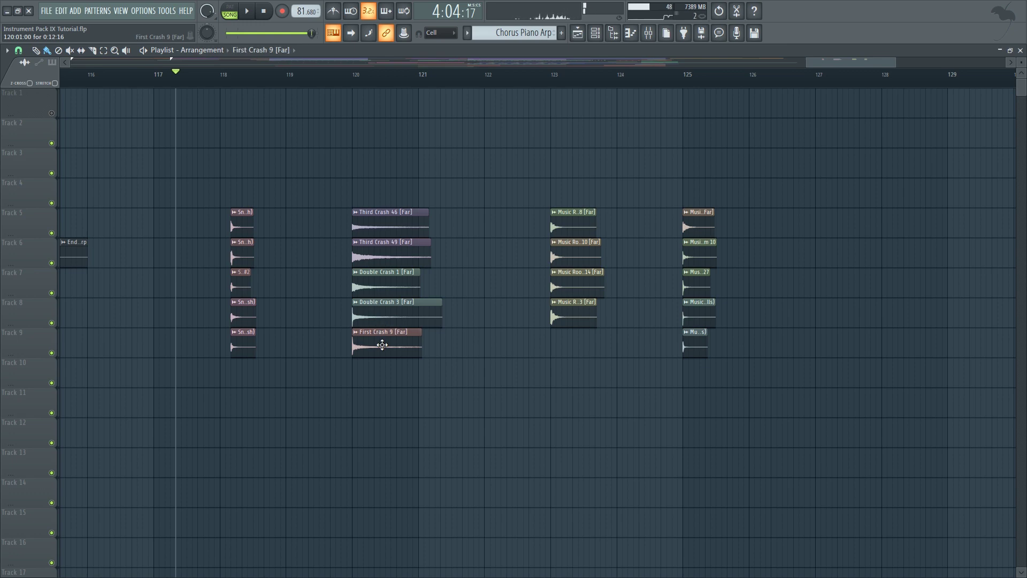
- Audition the Music Room Kick one-shots stacked at bar 123, including Kick 8, 14 and 3
{"action": "left_click", "coordinate": [568, 230]}
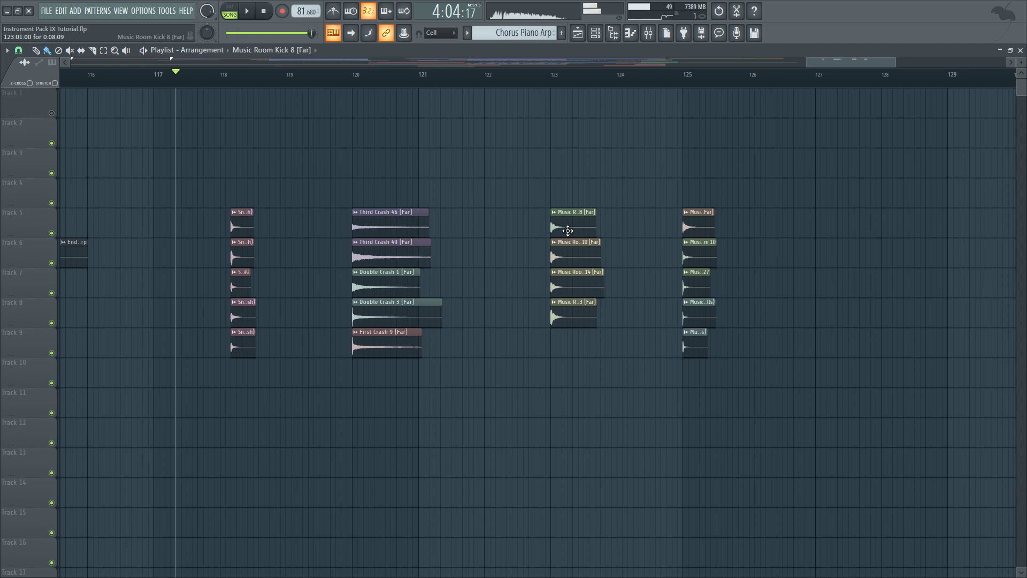
{"action": "left_click", "coordinate": [575, 286]}
{"action": "left_click", "coordinate": [570, 318]}
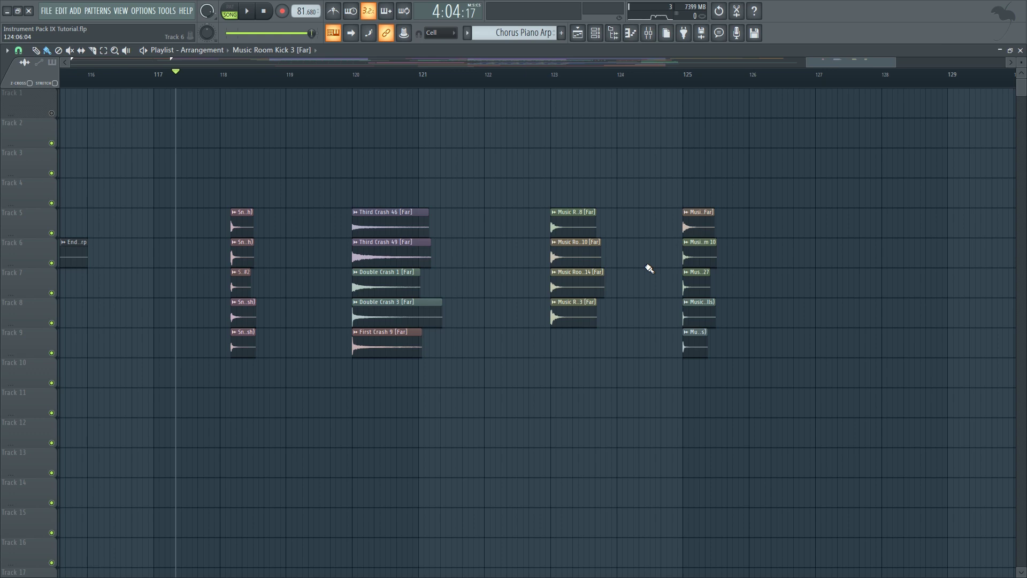
- Audition the Music Room kick and muted tom one-shots stacked at bar 125
{"action": "left_click", "coordinate": [702, 223]}
{"action": "left_click", "coordinate": [706, 259]}
{"action": "left_click", "coordinate": [696, 310]}
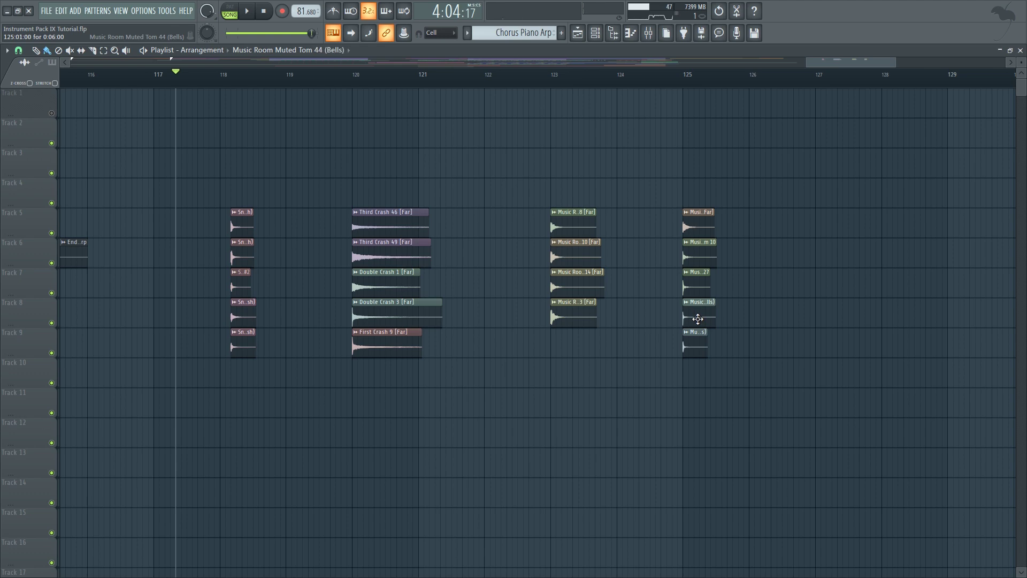
{"action": "left_click", "coordinate": [699, 346]}
{"action": "left_click", "coordinate": [698, 312]}
{"action": "left_click", "coordinate": [700, 222]}
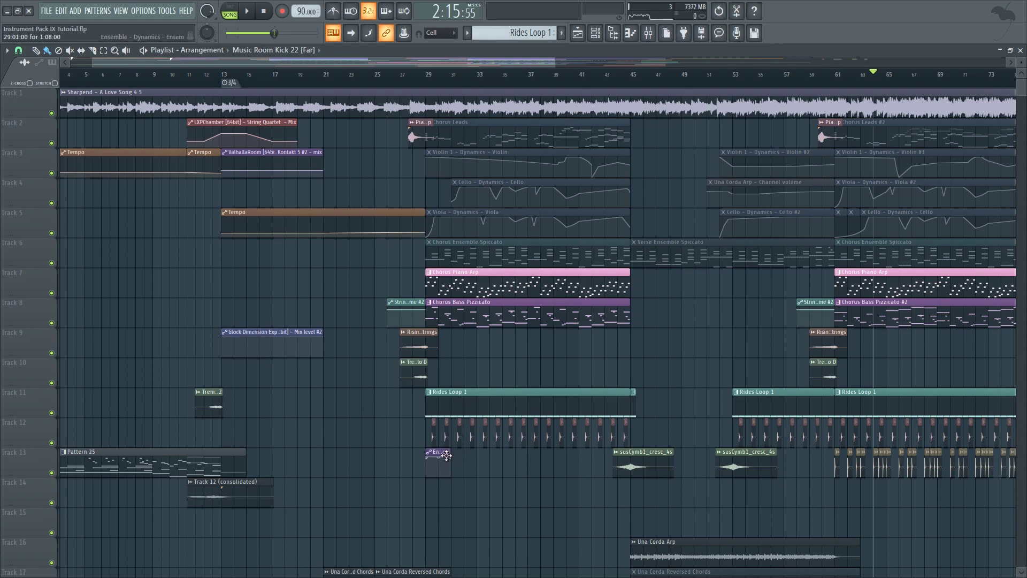
- Open the Rides Loop 1 pattern in the piano roll, play it in pattern mode, and return to the playlist
{"action": "double_click", "coordinate": [459, 407]}
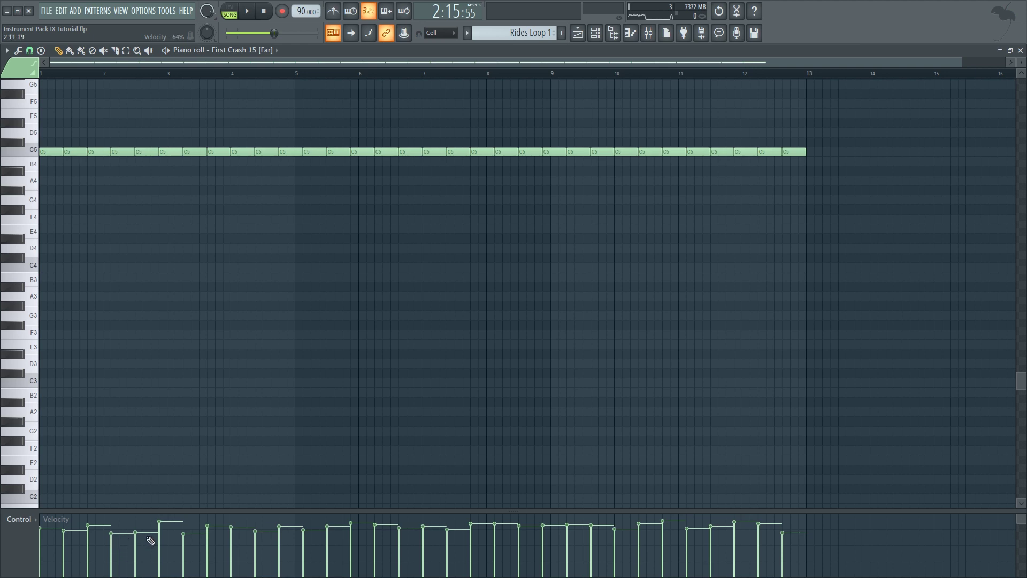
{"action": "key", "text": "l"}
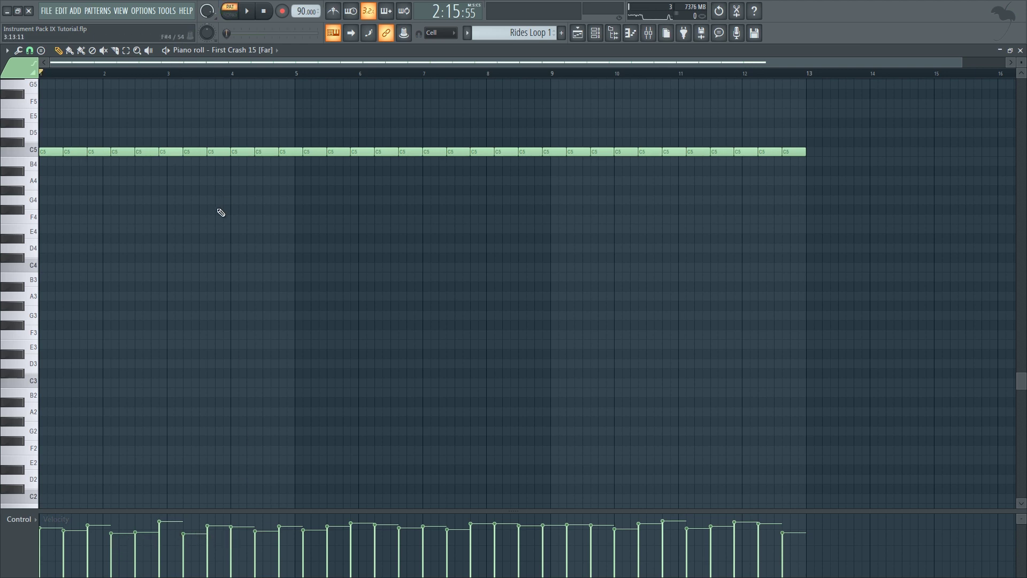
{"action": "key", "text": "space"}
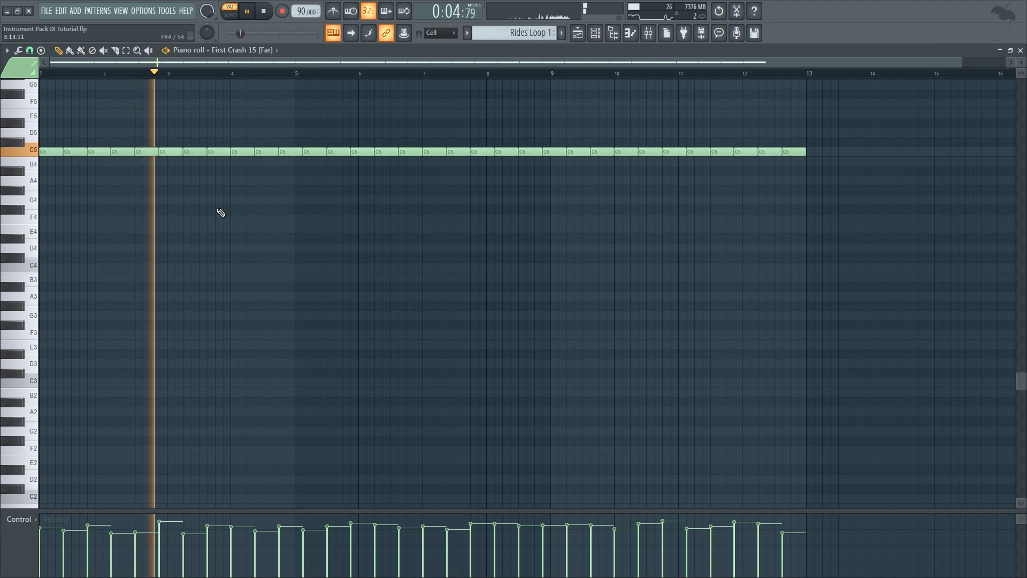
{"action": "left_click", "coordinate": [1020, 50]}
{"action": "key", "text": "space"}
- Hide the channel rack, mute track 11, and play the song from bar 29 to hear the snare and snap clips
{"action": "scroll", "coordinate": [360, 328], "scroll_direction": "down", "scroll_amount": 5}
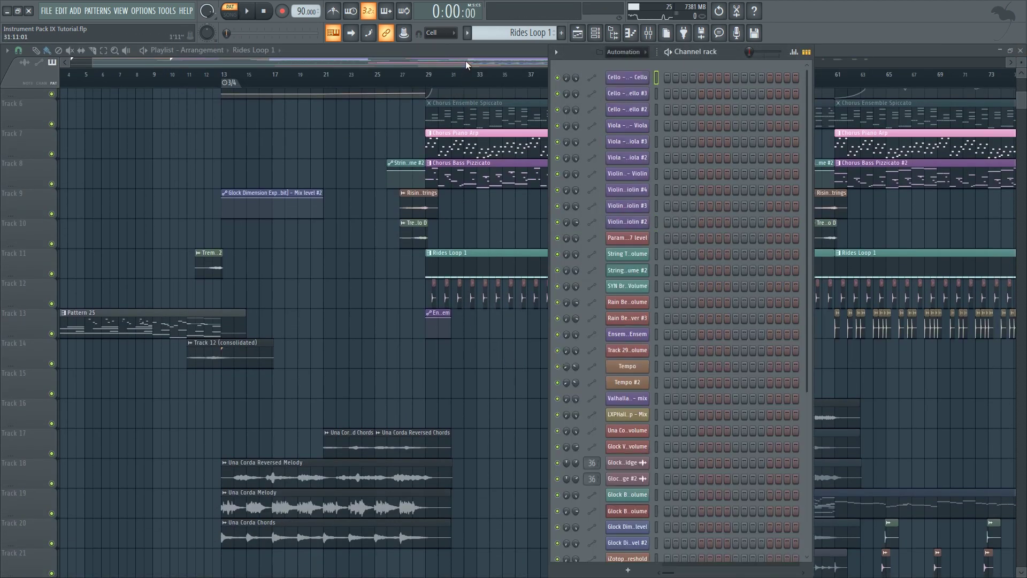
{"action": "key", "text": "F6"}
{"action": "scroll", "coordinate": [438, 308], "scroll_direction": "up", "scroll_amount": 3}
{"action": "scroll", "coordinate": [437, 307], "scroll_direction": "up", "scroll_amount": 2}
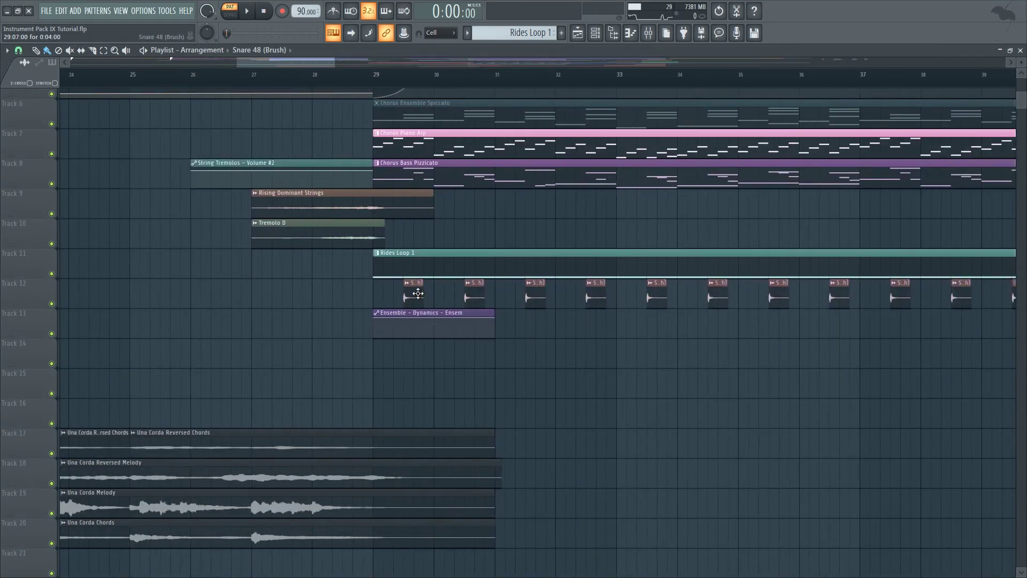
{"action": "left_click", "coordinate": [391, 81]}
{"action": "scroll", "coordinate": [390, 205], "scroll_direction": "up", "scroll_amount": 5}
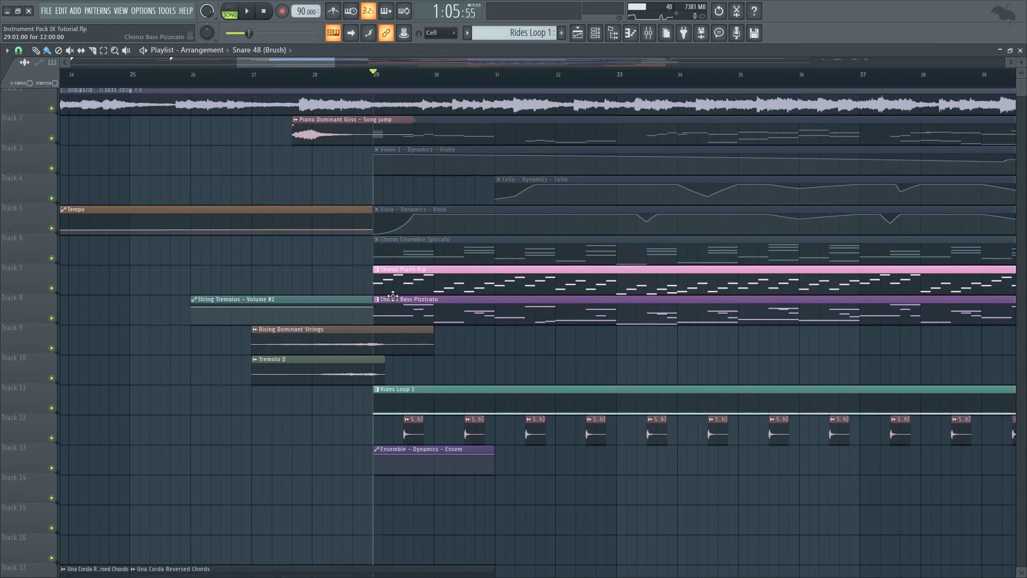
{"action": "scroll", "coordinate": [10, 212], "scroll_direction": "down", "scroll_amount": 5}
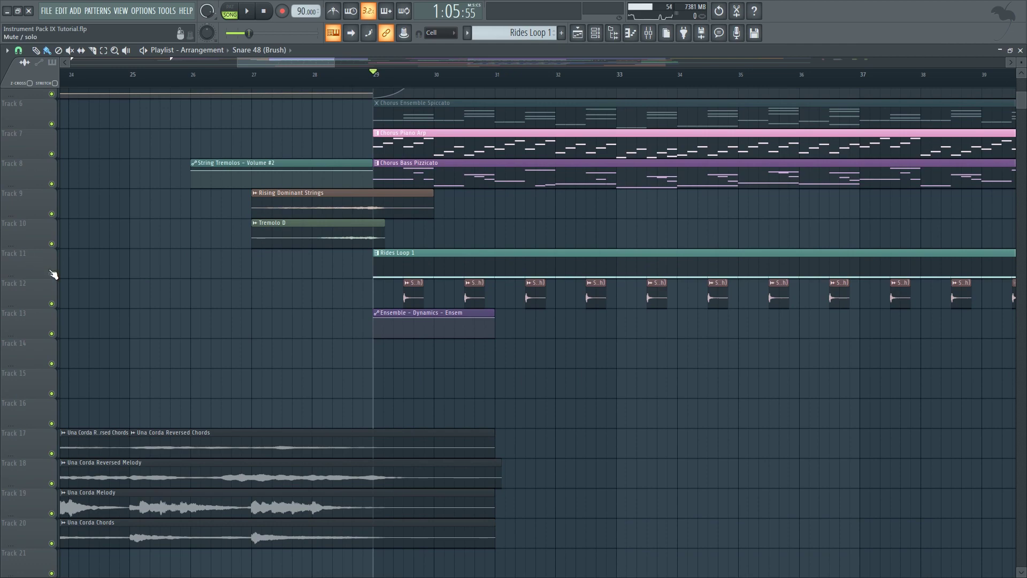
{"action": "scroll", "coordinate": [440, 301], "scroll_direction": "down", "scroll_amount": 6}
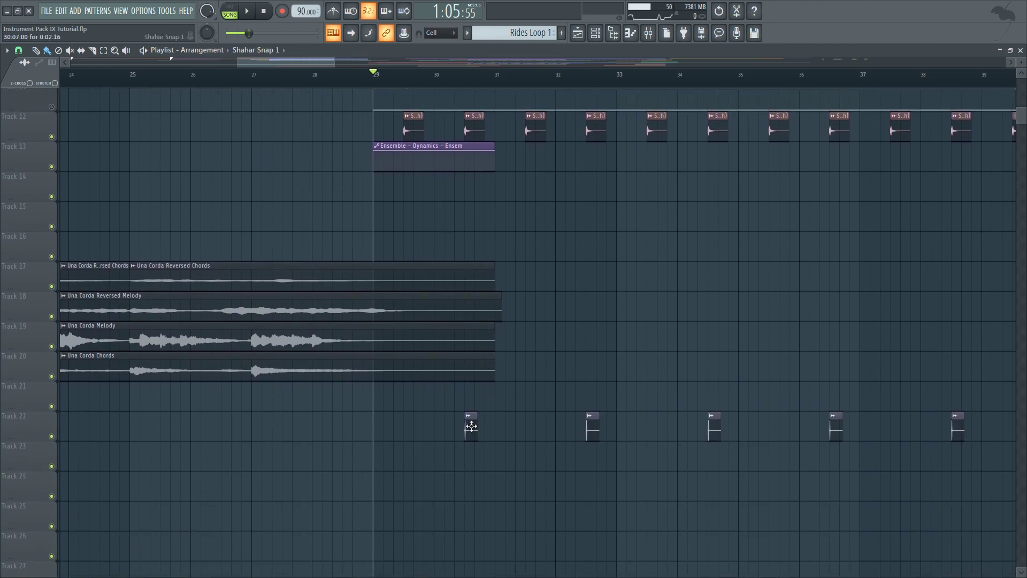
{"action": "key", "text": "space"}
{"action": "key", "text": "space"}
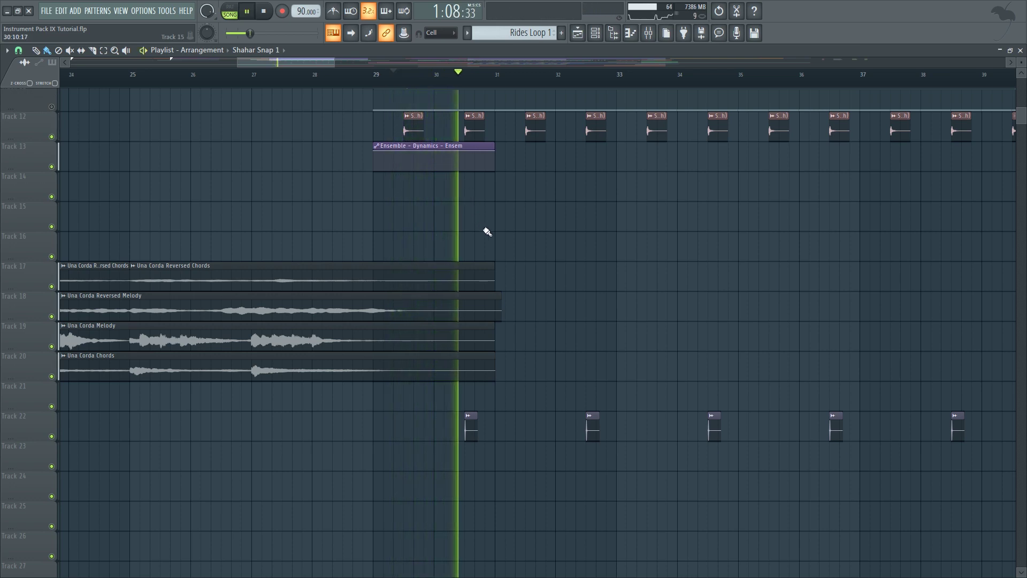
{"action": "key", "text": "space"}
- Unmute the Rides Loop 1 track and play the arrangement again from bar 29
{"action": "scroll", "coordinate": [487, 231], "scroll_direction": "up", "scroll_amount": 10}
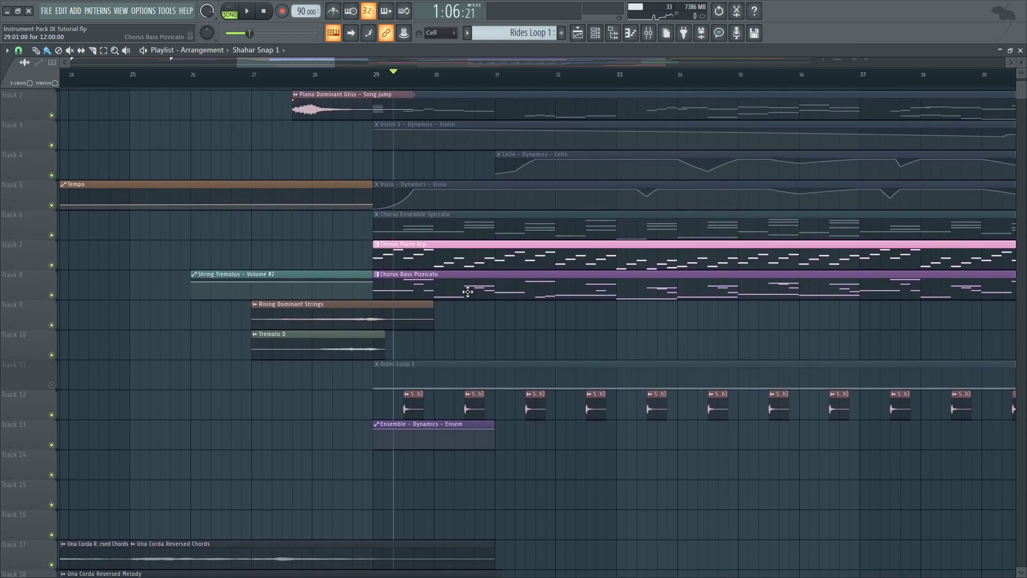
{"action": "left_click_drag", "start_coordinate": [335, 65], "coordinate": [438, 65]}
{"action": "left_click", "coordinate": [57, 386]}
{"action": "left_click", "coordinate": [215, 75]}
{"action": "key", "text": "space"}
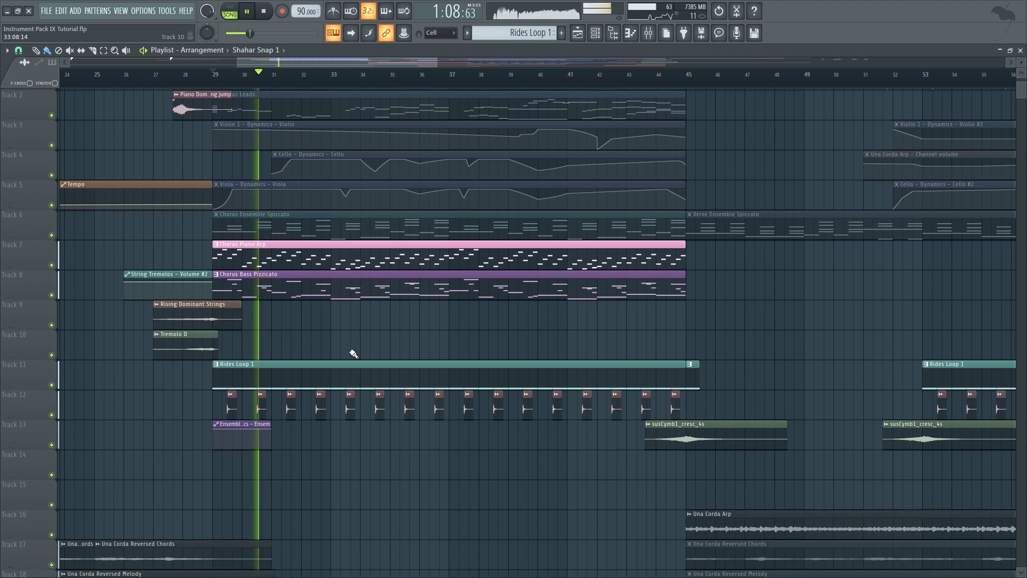
{"action": "key", "text": "space"}
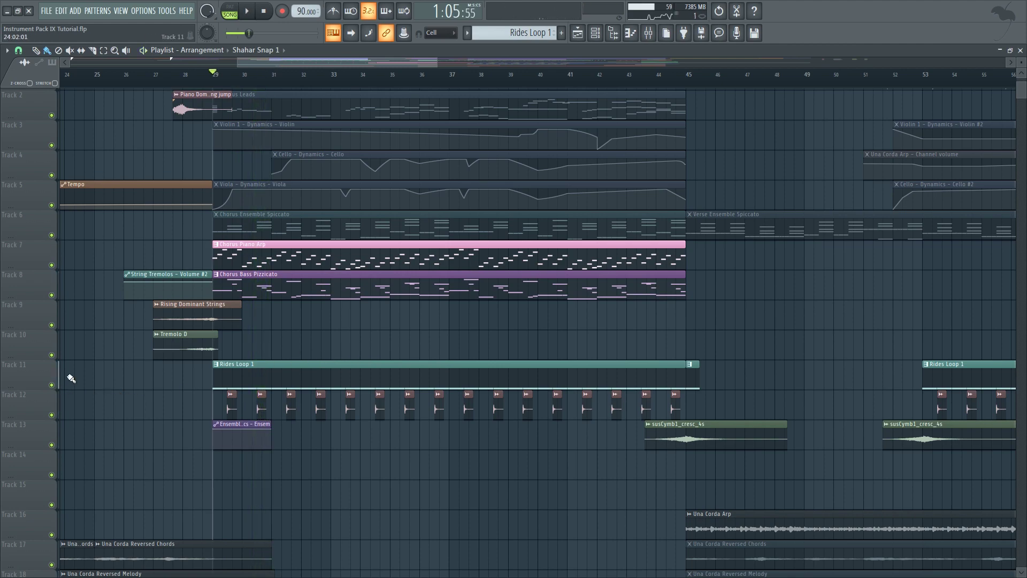
- Solo the full song mix on track 1 and play it from bar 27
{"action": "scroll", "coordinate": [111, 350], "scroll_direction": "up", "scroll_amount": 1}
{"action": "right_click", "coordinate": [51, 113]}
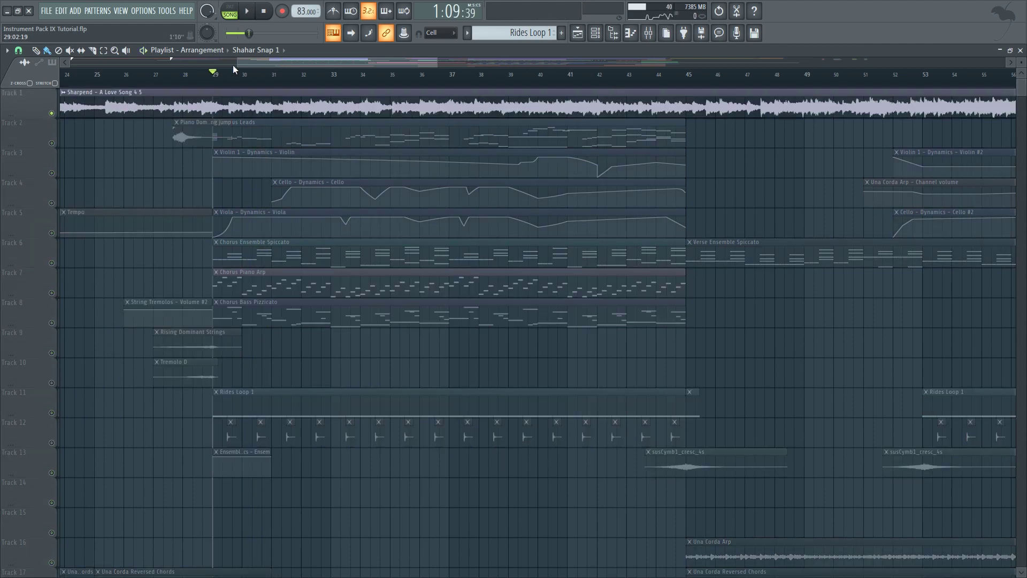
{"action": "left_click_drag", "start_coordinate": [237, 62], "coordinate": [222, 62]}
{"action": "left_click", "coordinate": [217, 75]}
{"action": "key", "text": "space"}
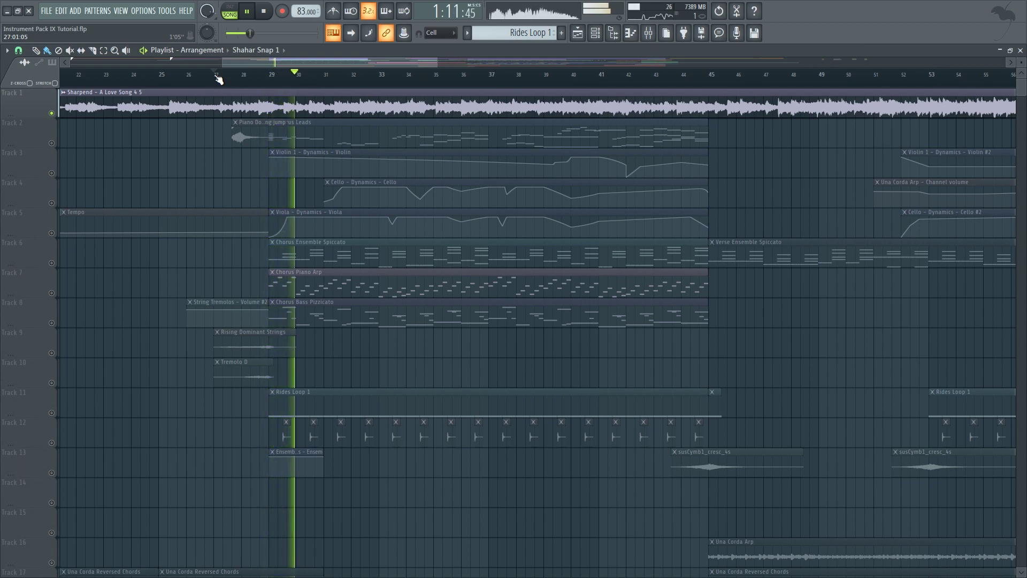
{"action": "key", "text": "space"}
- Unsolo and mute track 1, then place the playhead at bar 53 where Rides Loop 1 restarts
{"action": "right_click", "coordinate": [52, 113]}
{"action": "left_click", "coordinate": [51, 113]}
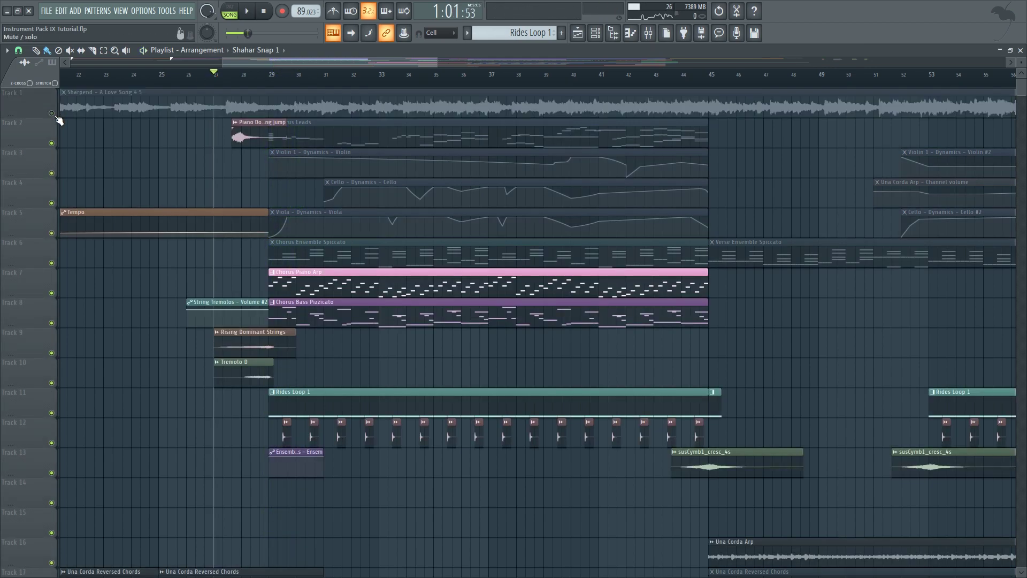
{"action": "left_click_drag", "start_coordinate": [324, 62], "coordinate": [440, 61]}
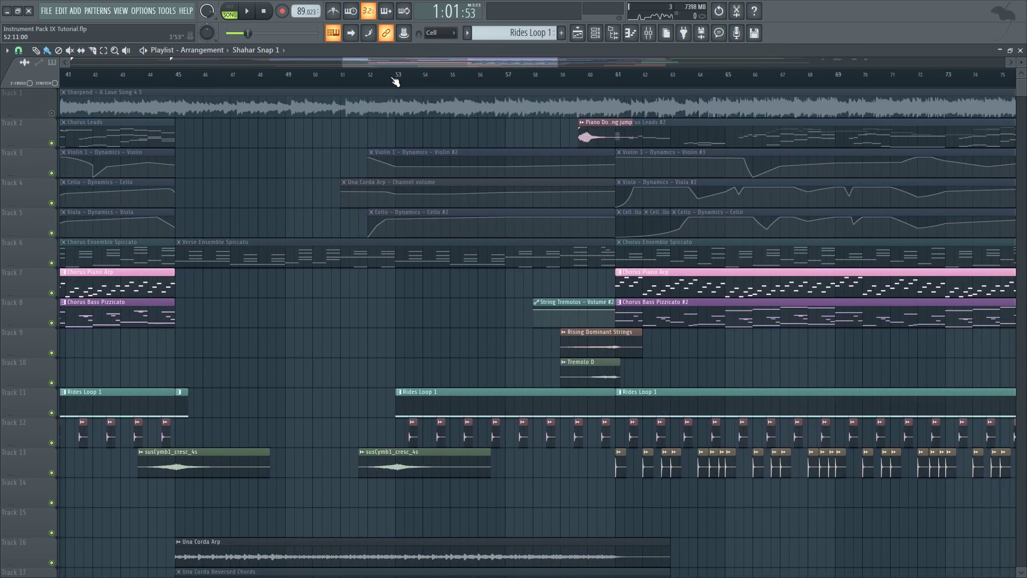
{"action": "left_click_drag", "start_coordinate": [391, 63], "coordinate": [399, 63]}
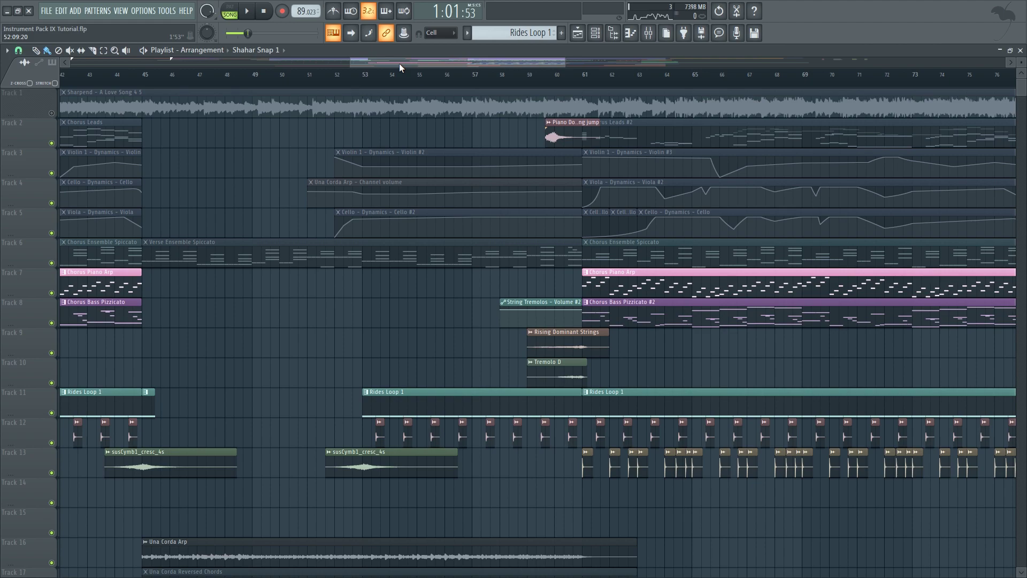
{"action": "left_click", "coordinate": [365, 79]}
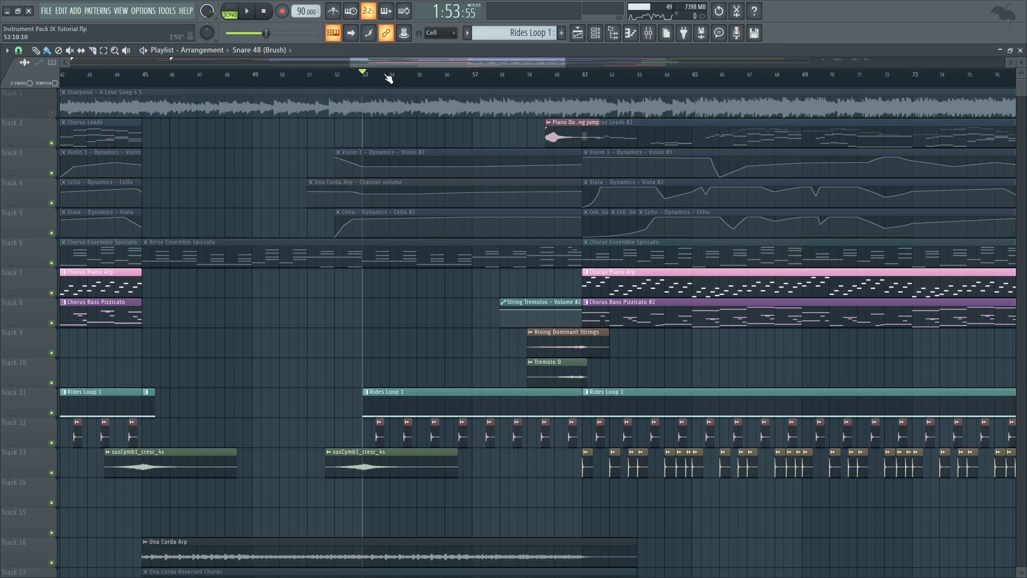
- Unmute track 1 and play the second verse from just after bar 47
{"action": "scroll", "coordinate": [384, 64], "scroll_direction": "left", "scroll_amount": 1}
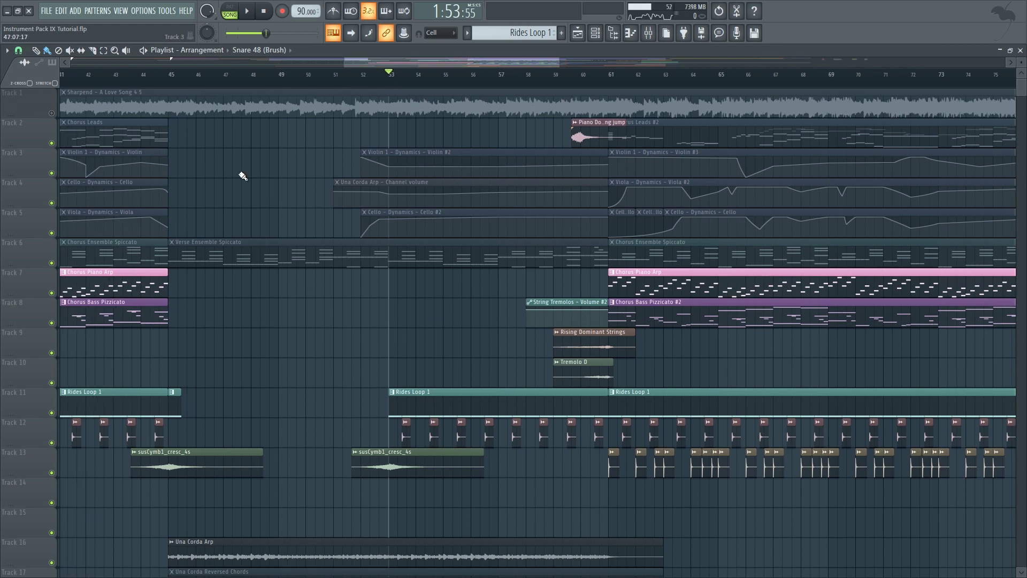
{"action": "right_click", "coordinate": [53, 113]}
{"action": "left_click", "coordinate": [229, 73]}
{"action": "key", "text": "space"}
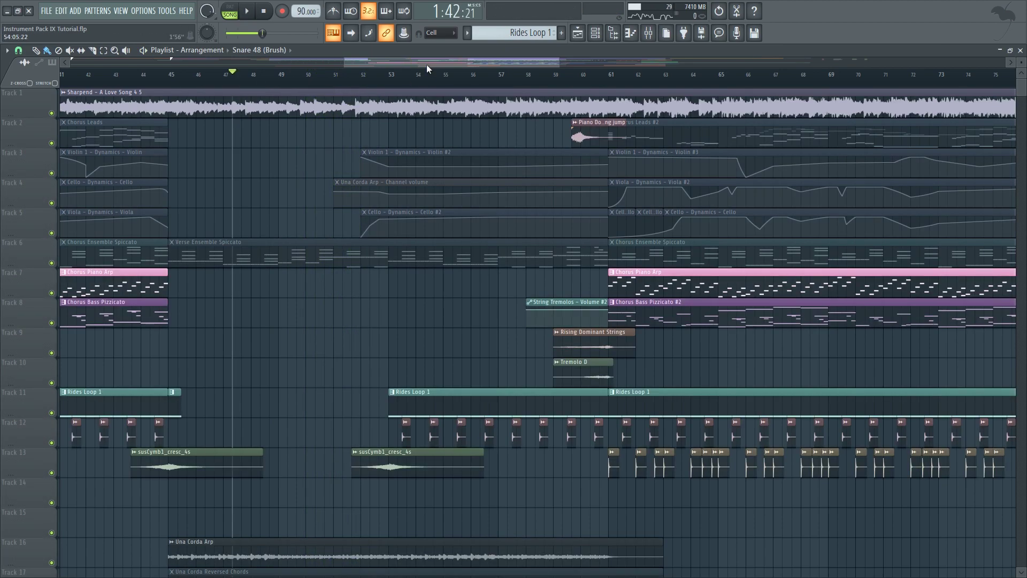
- Mute track 1 again and place the playhead at bar 61, the start of the second chorus
{"action": "left_click_drag", "start_coordinate": [430, 65], "coordinate": [463, 66]}
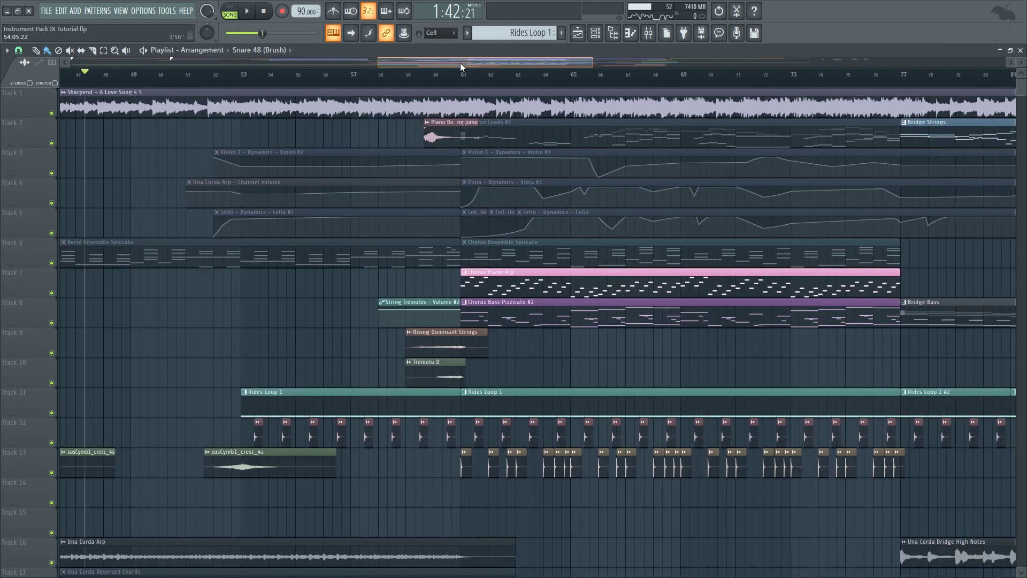
{"action": "left_click", "coordinate": [52, 114]}
{"action": "scroll", "coordinate": [419, 74], "scroll_direction": "right", "scroll_amount": 3}
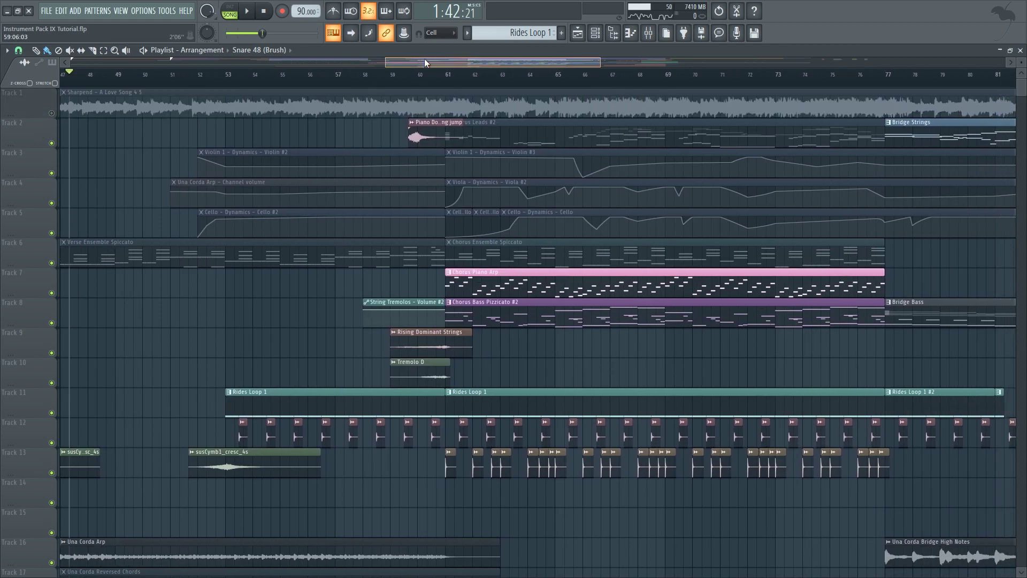
{"action": "left_click", "coordinate": [379, 80]}
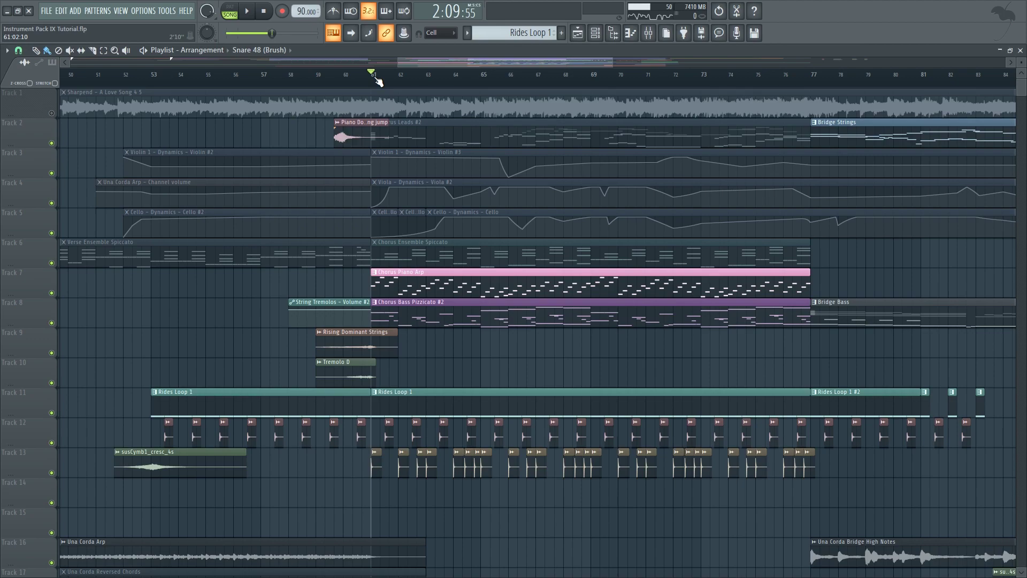
- Examine the Music Room Muted Tom 24 clips on track 13 and the matching kick layer on track 24 in the second chorus
{"action": "scroll", "coordinate": [440, 272], "scroll_direction": "down", "scroll_amount": 4}
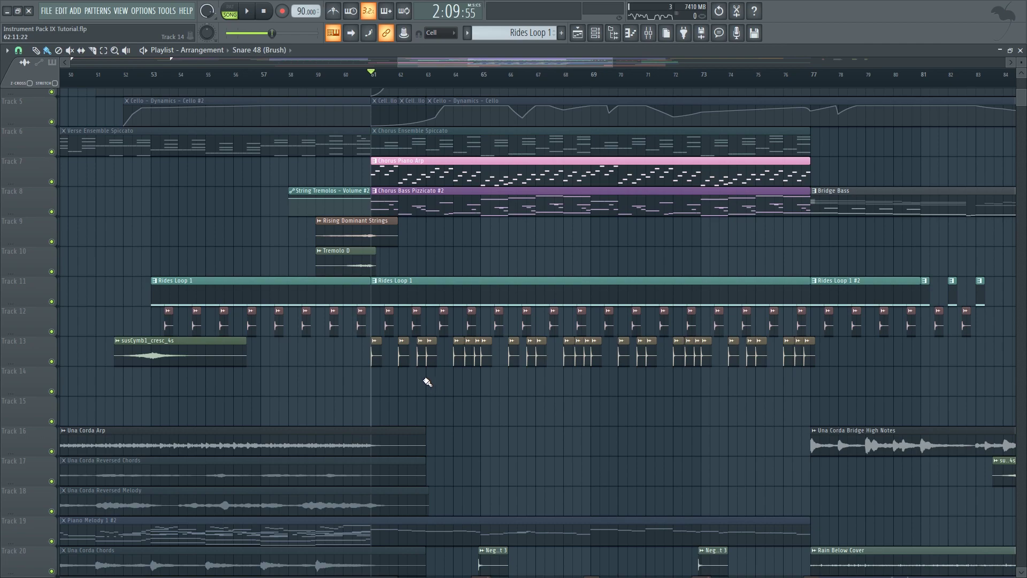
{"action": "left_click", "coordinate": [375, 355]}
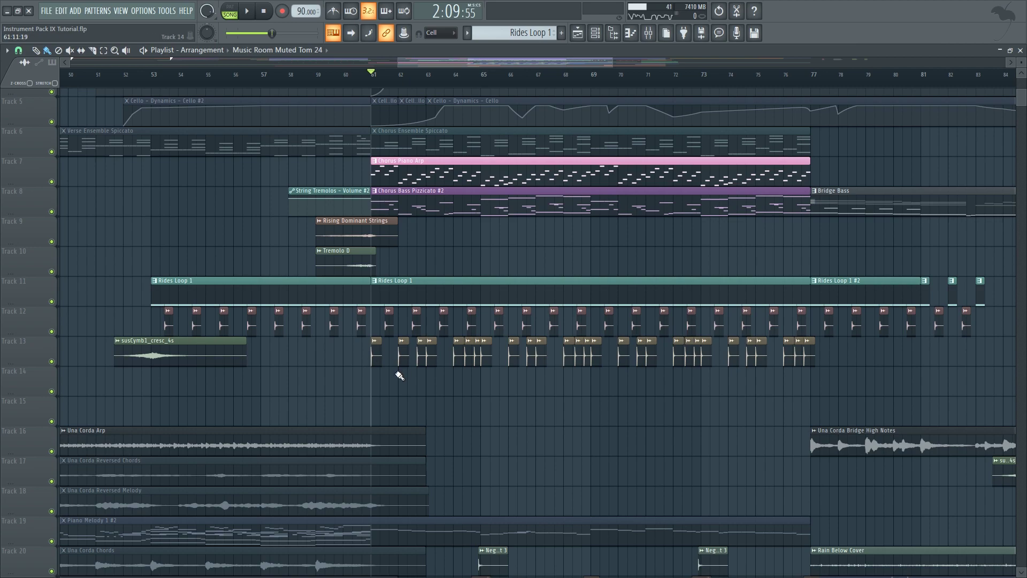
{"action": "scroll", "coordinate": [396, 355], "scroll_direction": "down", "scroll_amount": 2}
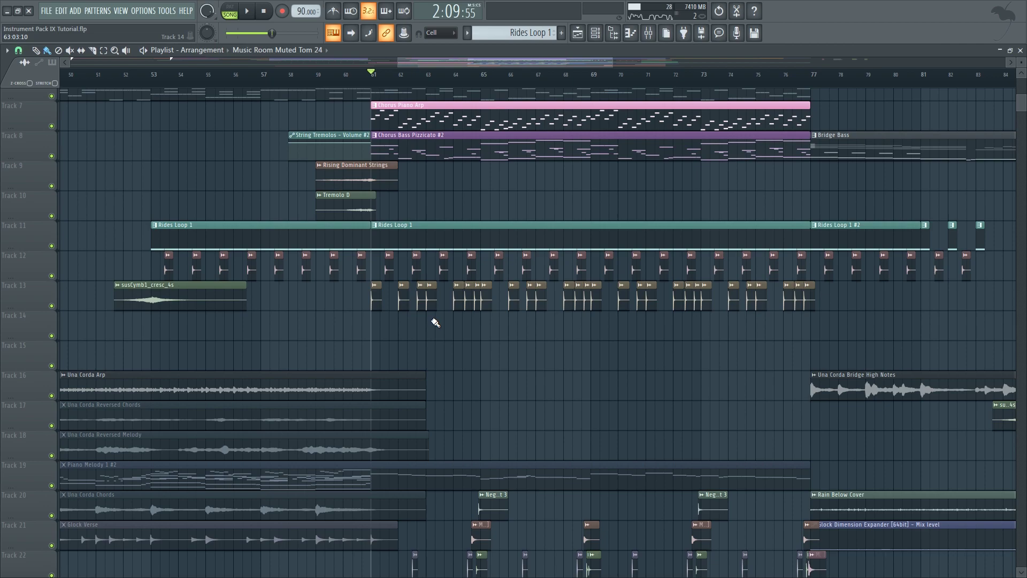
{"action": "scroll", "coordinate": [435, 323], "scroll_direction": "down", "scroll_amount": 3}
{"action": "scroll", "coordinate": [435, 323], "scroll_direction": "down", "scroll_amount": 3}
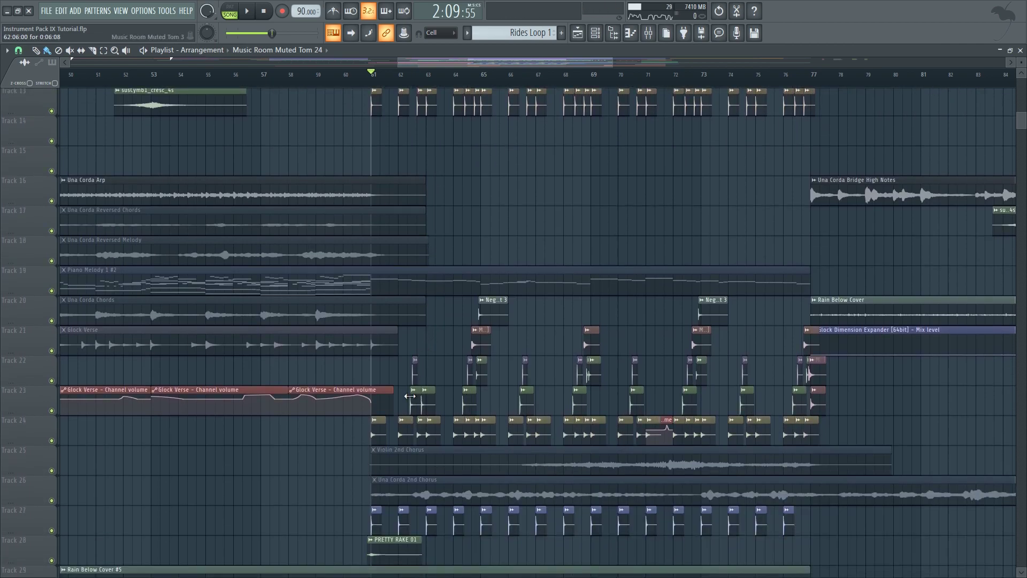
{"action": "scroll", "coordinate": [430, 361], "scroll_direction": "up", "scroll_amount": 2}
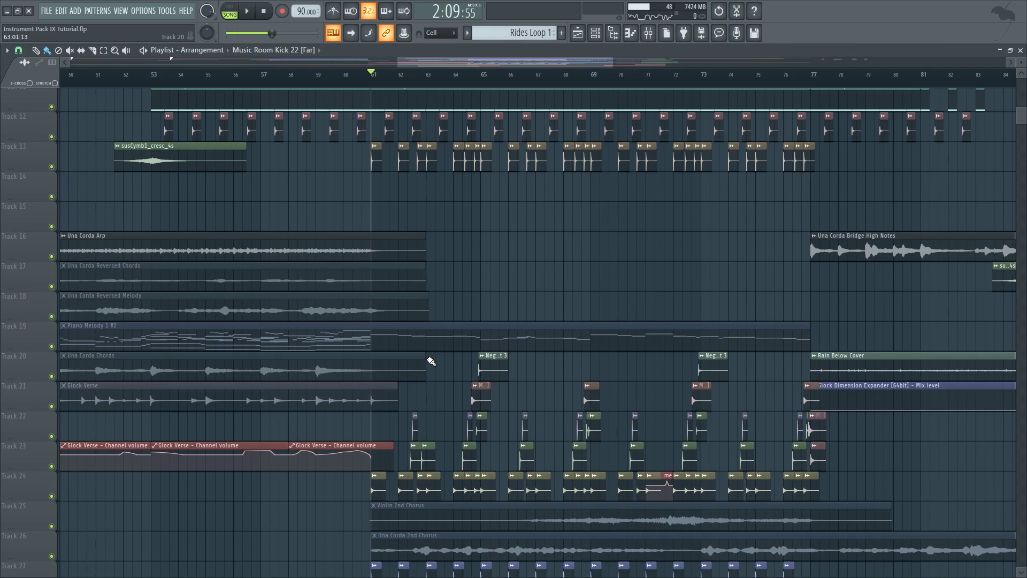
- Solo track 13 together with the Music Room Kick 22 [Far] track 24 and play the second chorus from bar 61
{"action": "right_click", "coordinate": [52, 167]}
{"action": "left_click", "coordinate": [52, 496]}
{"action": "key", "text": "space"}
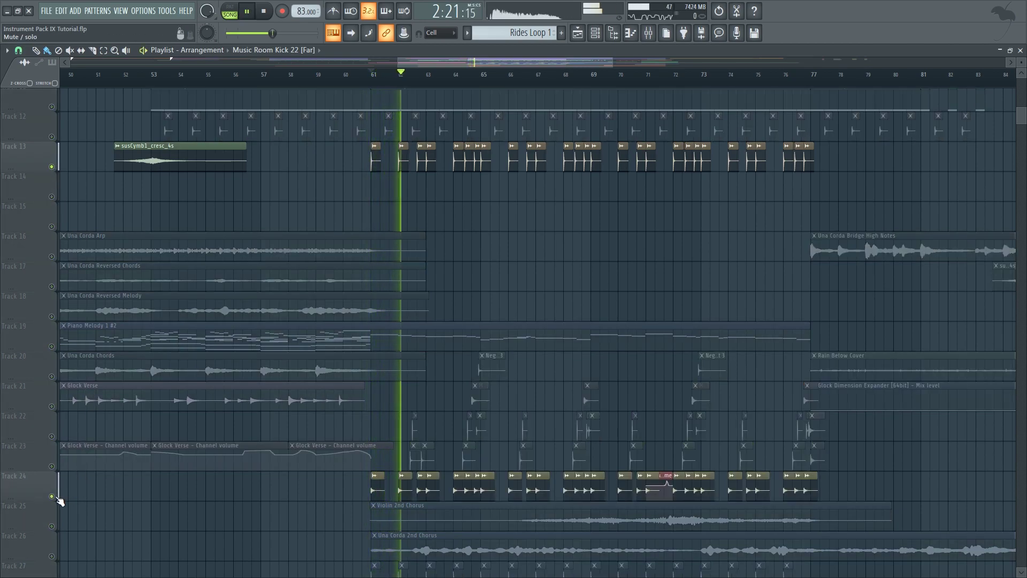
{"action": "key", "text": "space"}
- Unmute the brush snares on track 12 and Rides Loop 1 on track 11, and play from bar 61
{"action": "scroll", "coordinate": [66, 164], "scroll_direction": "up", "scroll_amount": 1}
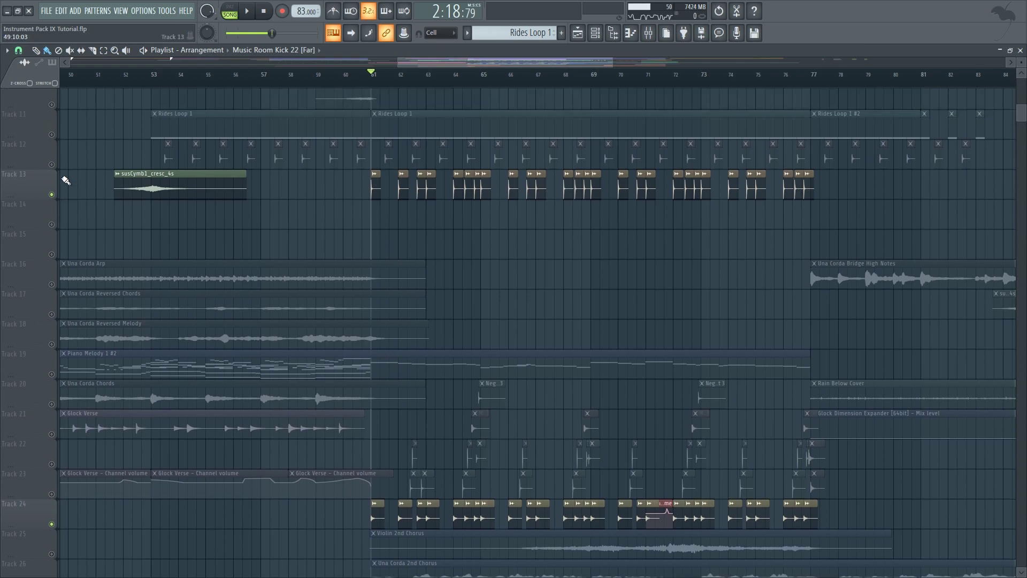
{"action": "left_click", "coordinate": [52, 165]}
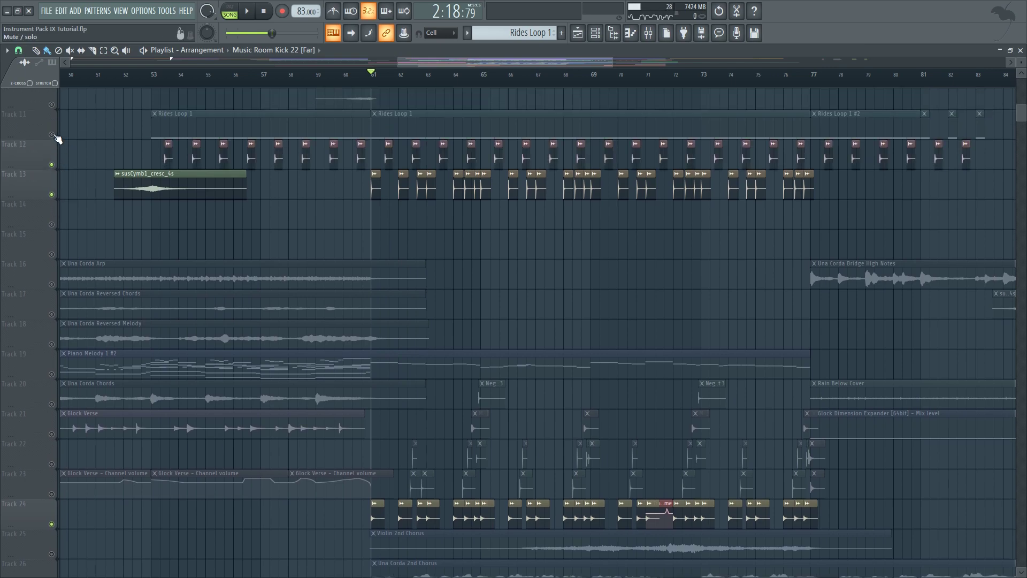
{"action": "left_click", "coordinate": [52, 134]}
{"action": "key", "text": "space"}
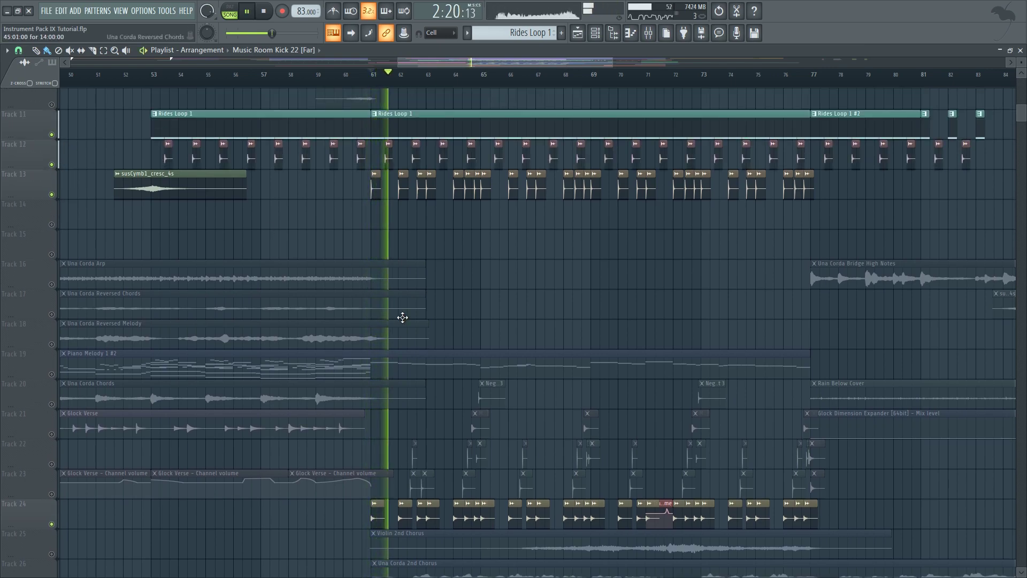
{"action": "scroll", "coordinate": [402, 317], "scroll_direction": "up", "scroll_amount": 5}
{"action": "key", "text": "space"}
- Unmute tracks 23 and 22 with the muted toms and snaps, and play them from just before bar 62
{"action": "scroll", "coordinate": [423, 337], "scroll_direction": "down", "scroll_amount": 4}
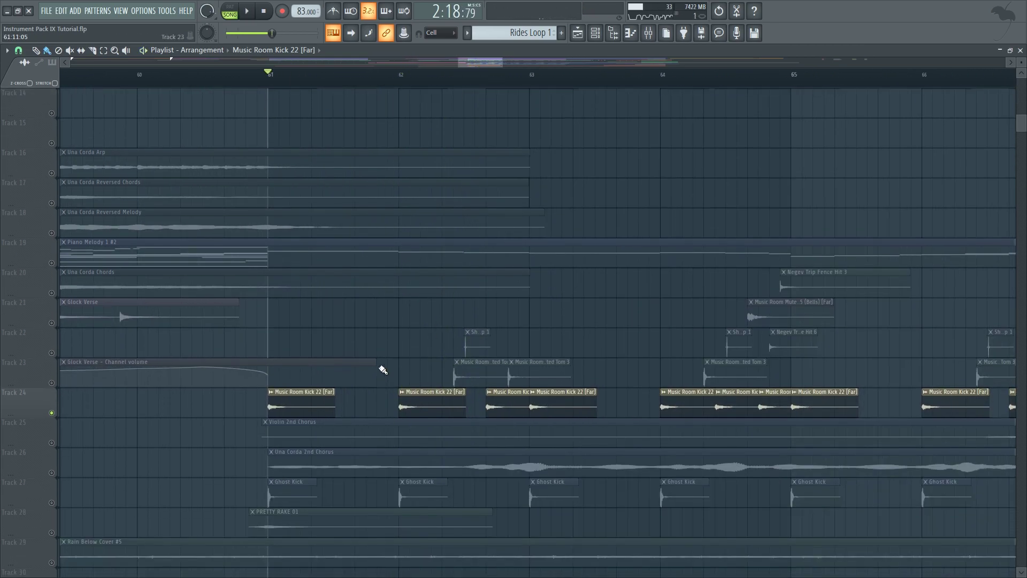
{"action": "left_click", "coordinate": [51, 383]}
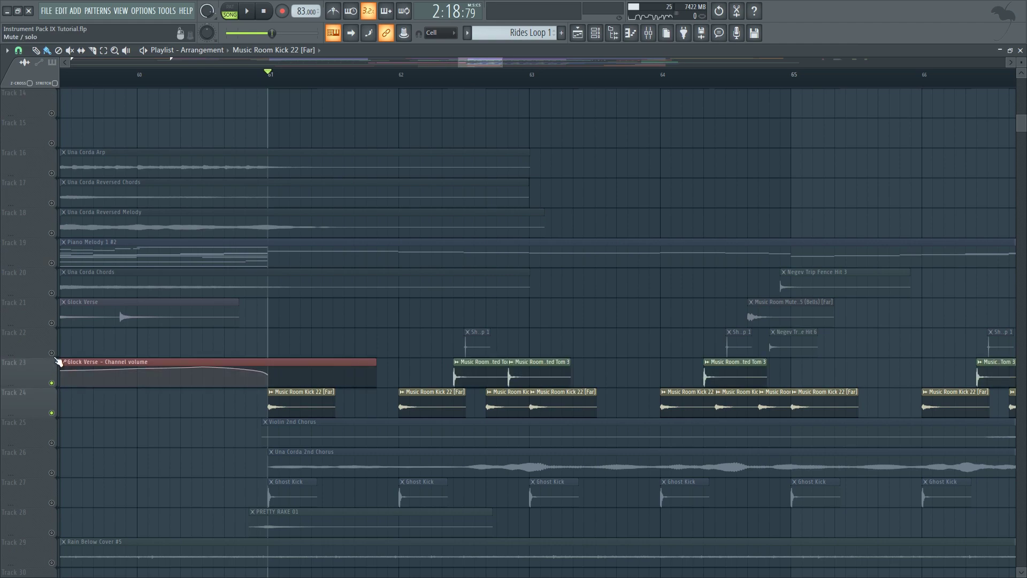
{"action": "left_click", "coordinate": [51, 353]}
{"action": "left_click", "coordinate": [393, 76]}
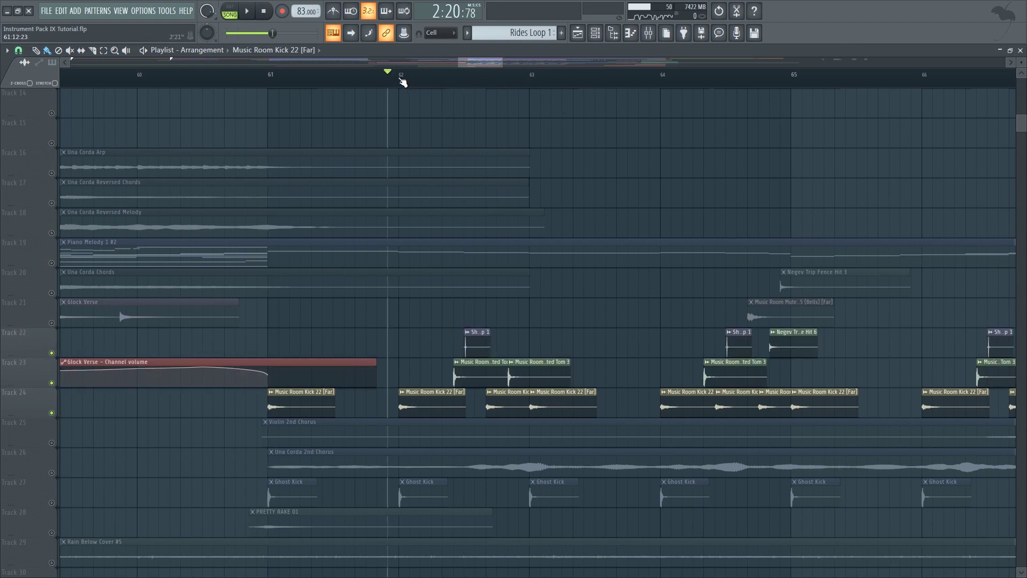
{"action": "key", "text": "space"}
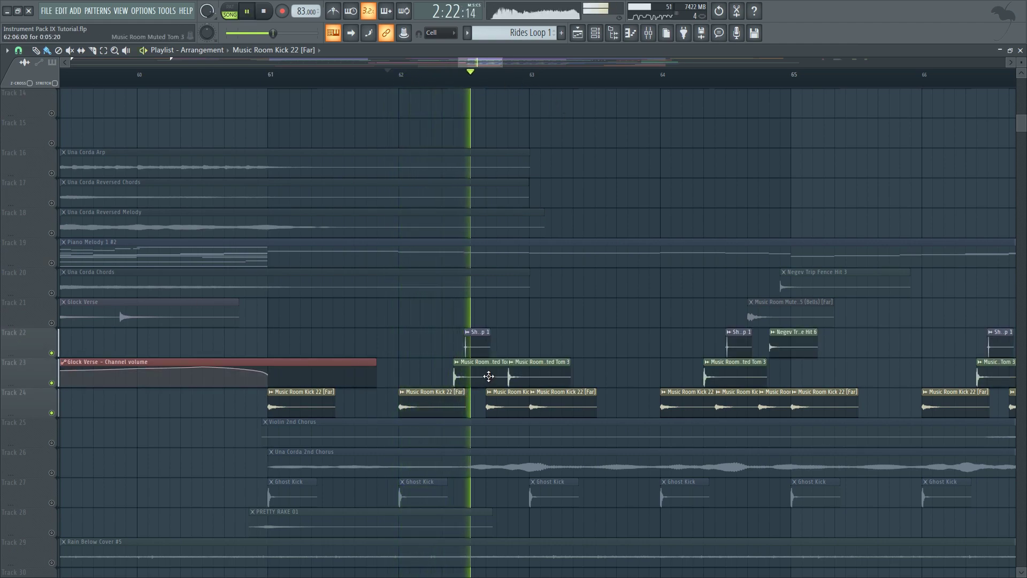
{"action": "key", "text": "space"}
- Compare the Music Room Muted Tom 24 clips on track 13 with the Music Room Muted Tom 3 clips on track 23
{"action": "scroll", "coordinate": [450, 330], "scroll_direction": "up", "scroll_amount": 3}
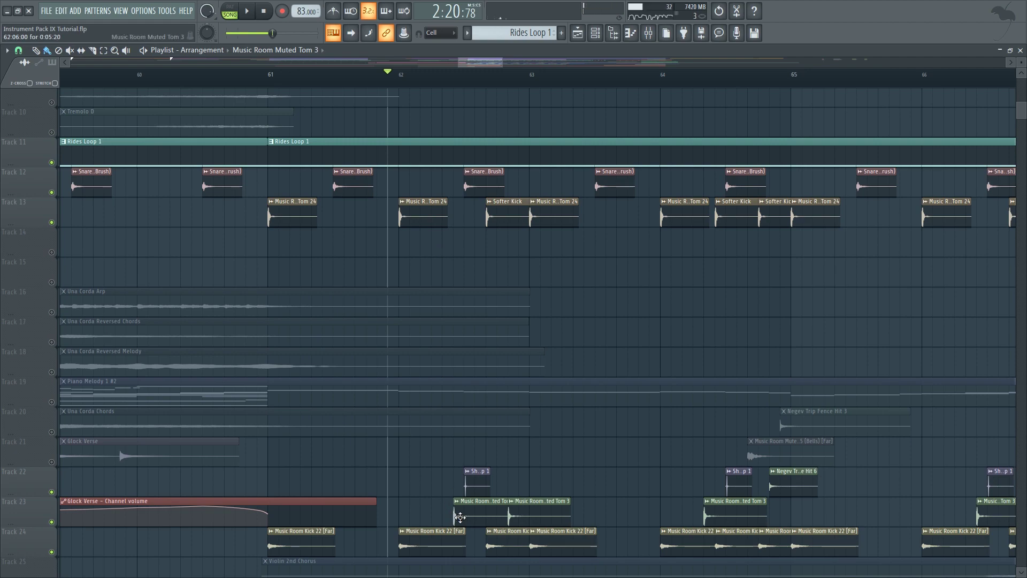
{"action": "left_click", "coordinate": [426, 213]}
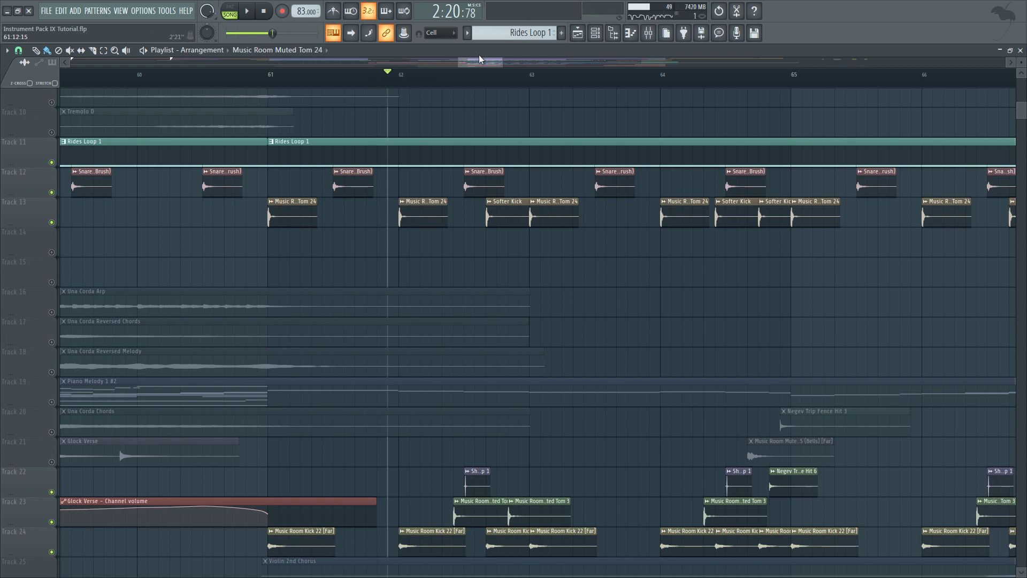
{"action": "left_click_drag", "start_coordinate": [479, 55], "coordinate": [488, 58]}
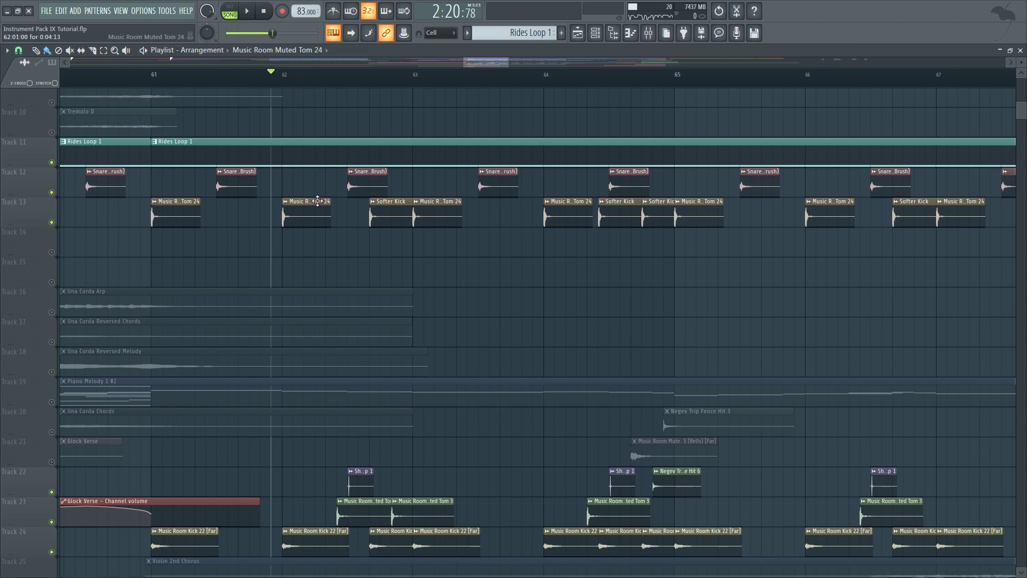
{"action": "left_click", "coordinate": [349, 516]}
{"action": "scroll", "coordinate": [488, 64], "scroll_direction": "right", "scroll_amount": 2}
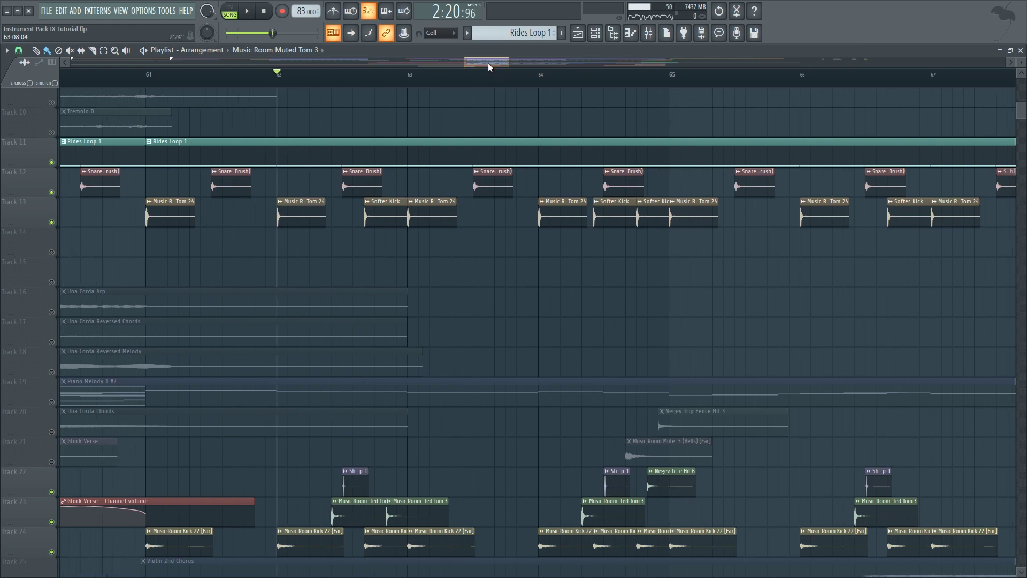
- Place the playhead at bar 64 and unmute track 21 with the Music Room Muted Tom 115 (Bells) [Far] clips
{"action": "left_click", "coordinate": [535, 73]}
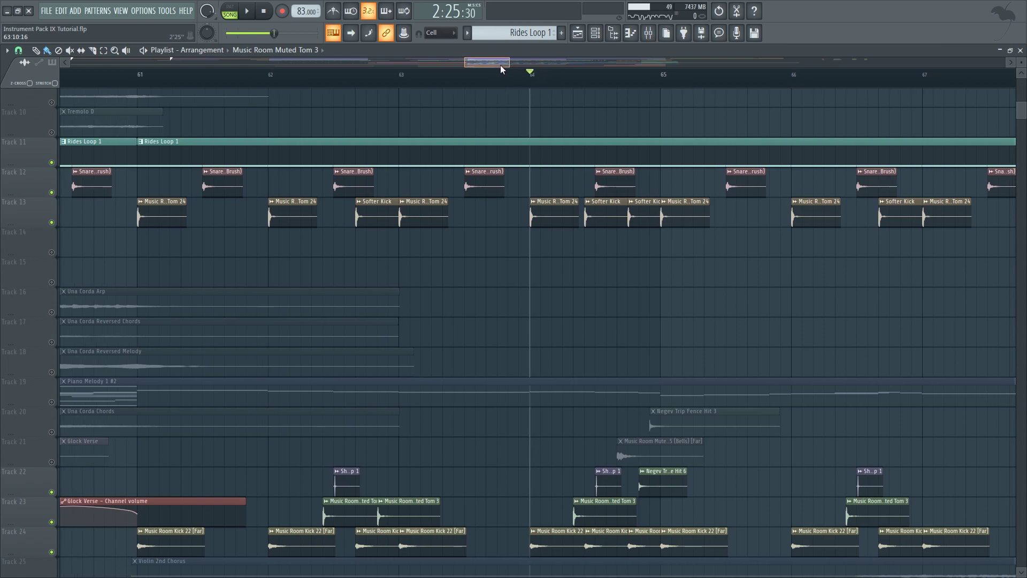
{"action": "scroll", "coordinate": [499, 63], "scroll_direction": "right", "scroll_amount": 5}
{"action": "scroll", "coordinate": [297, 465], "scroll_direction": "down", "scroll_amount": 1}
{"action": "left_click", "coordinate": [318, 431]}
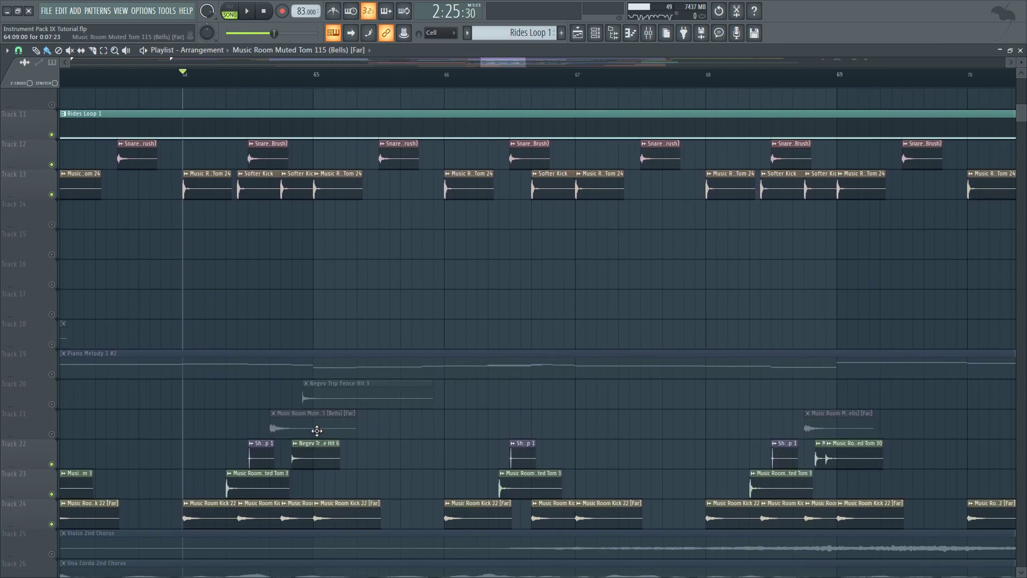
{"action": "left_click", "coordinate": [52, 433]}
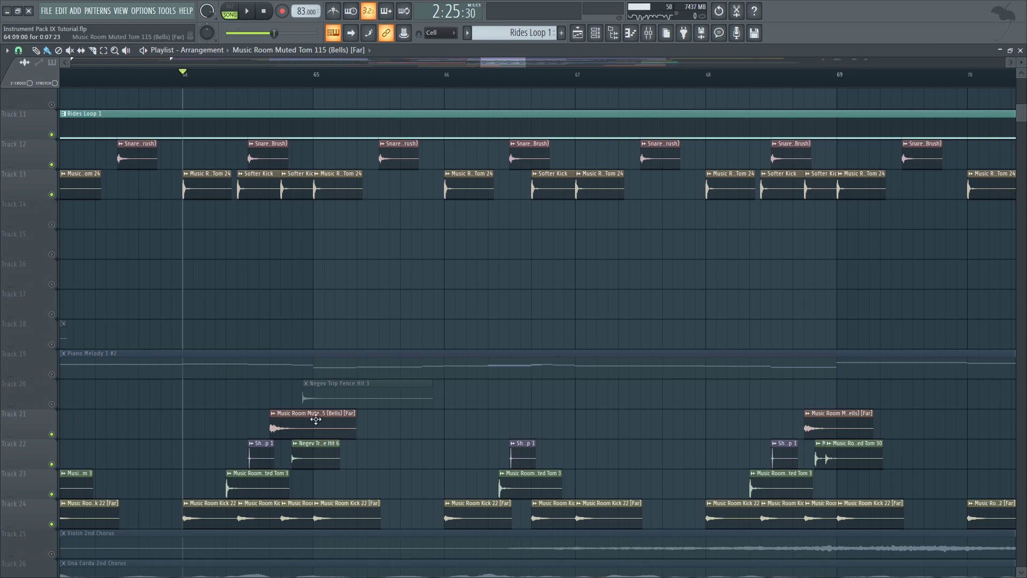
- Play the percussion from bar 64 to hear the Bells muted tom on track 21 in the rhythm
{"action": "left_click", "coordinate": [341, 424]}
{"action": "left_click", "coordinate": [298, 419]}
{"action": "left_click", "coordinate": [298, 419]}
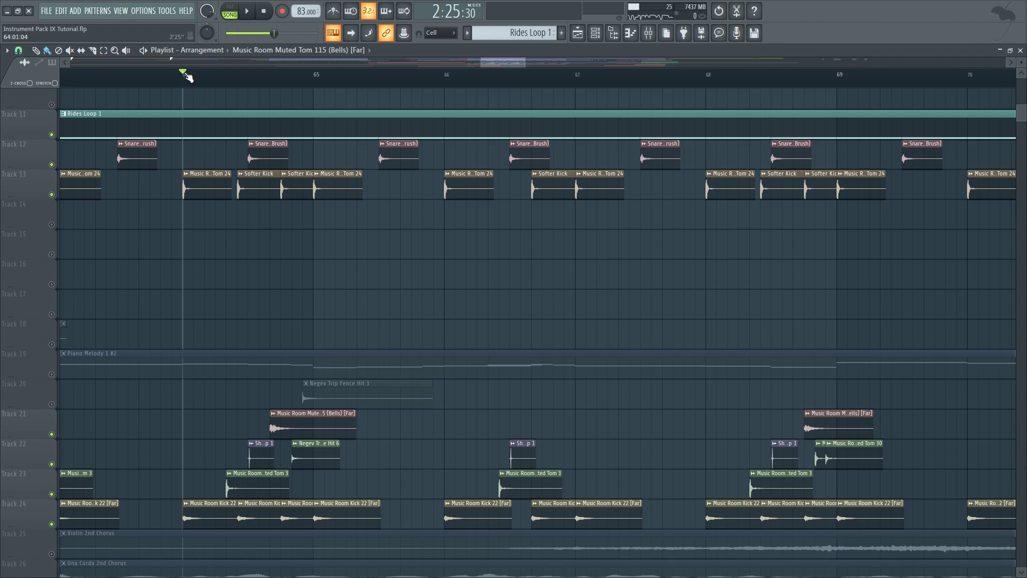
{"action": "key", "text": "space"}
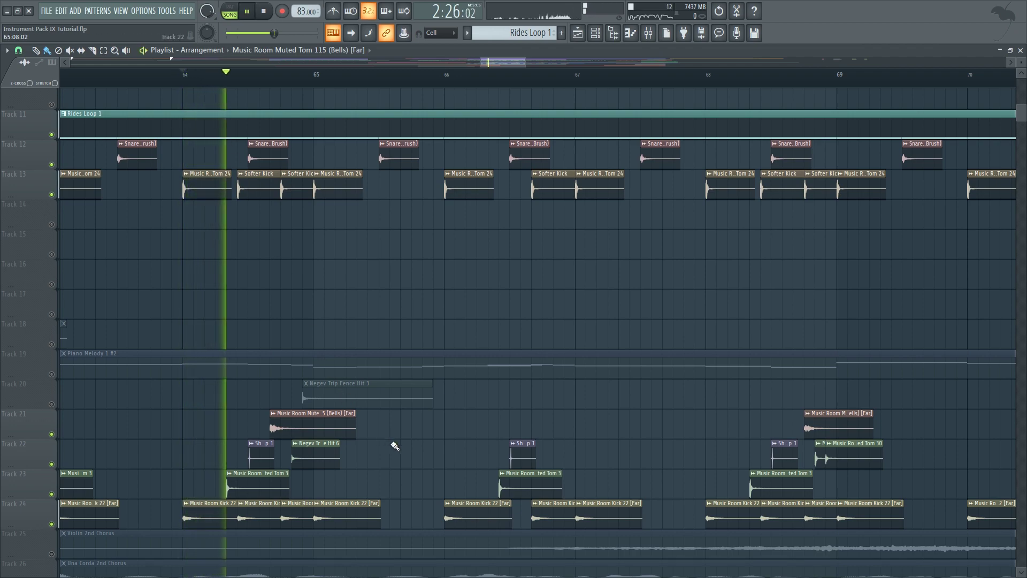
{"action": "key", "text": "space"}
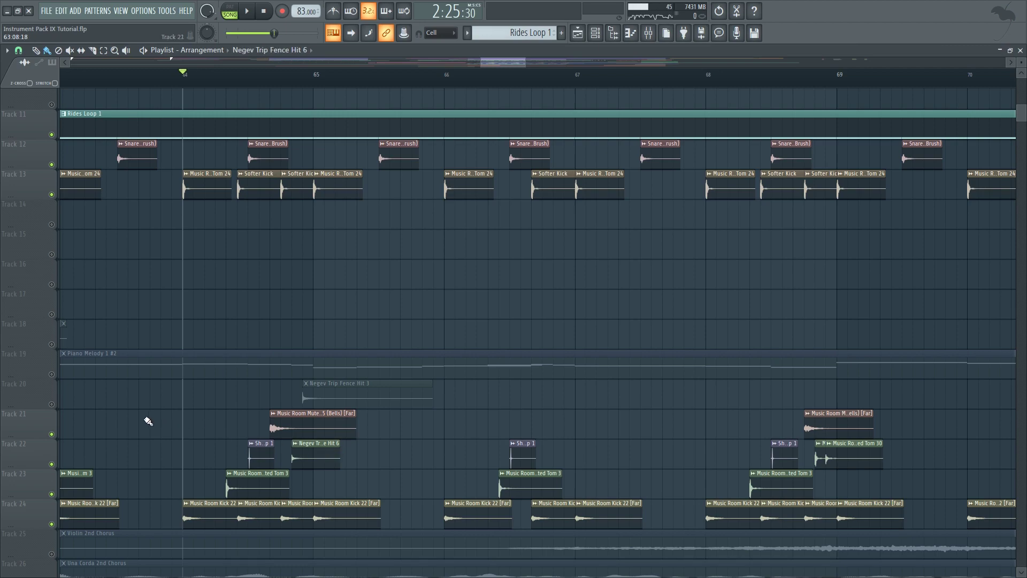
- Unmute track 20 with Negev Trip Fence Hit 3 and play the layered percussion from bar 61
{"action": "left_click", "coordinate": [52, 404]}
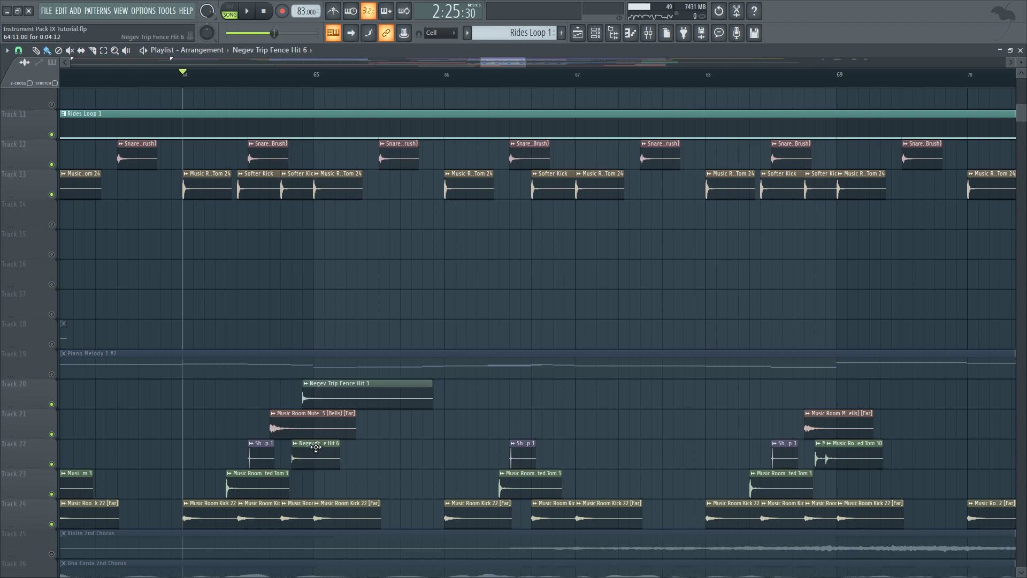
{"action": "left_click", "coordinate": [340, 389]}
{"action": "left_click", "coordinate": [478, 62]}
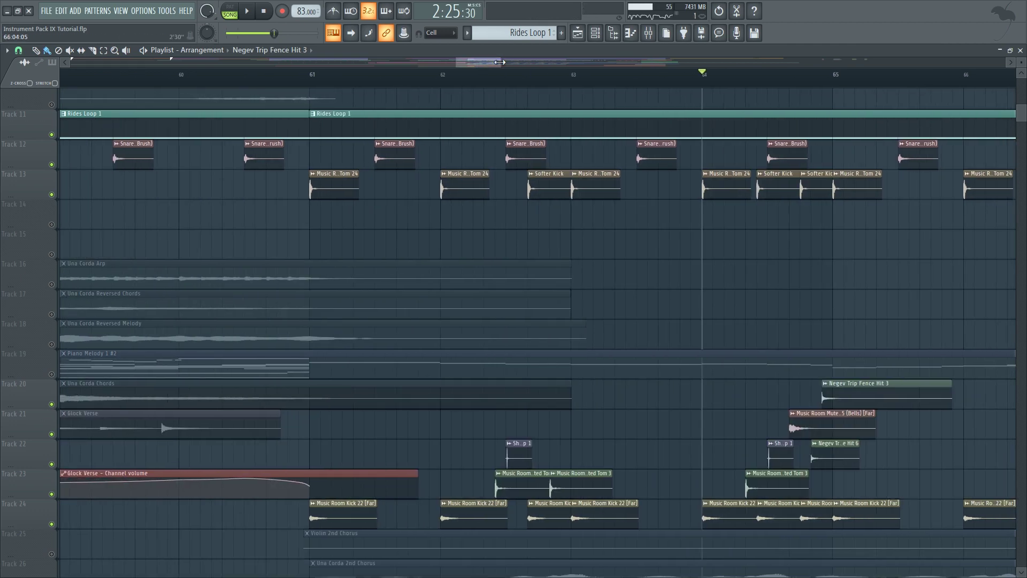
{"action": "left_click_drag", "start_coordinate": [502, 63], "coordinate": [372, 70]}
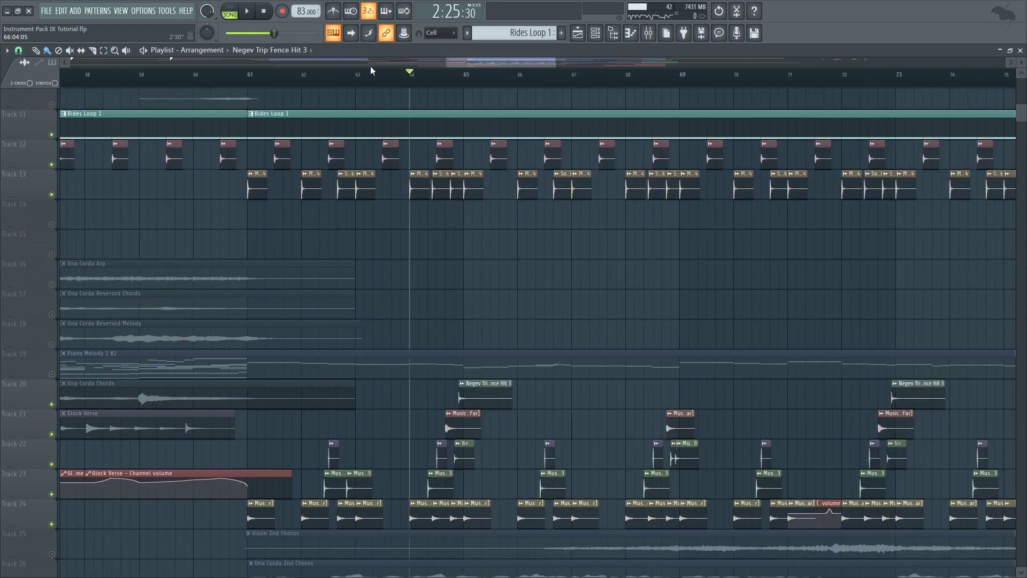
{"action": "left_click", "coordinate": [248, 74]}
{"action": "key", "text": "space"}
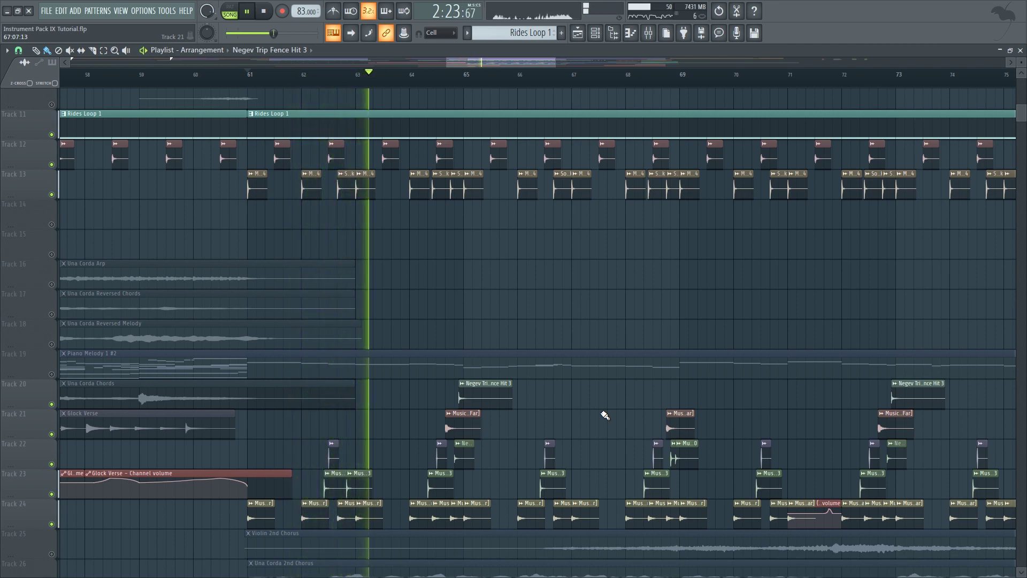
{"action": "scroll", "coordinate": [604, 415], "scroll_direction": "down", "scroll_amount": 1}
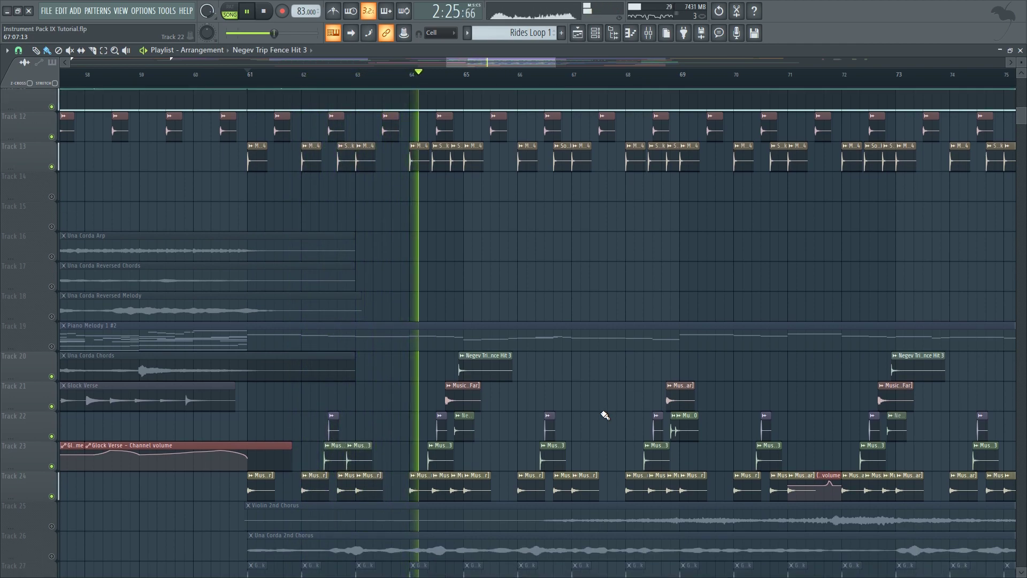
{"action": "key", "text": "space"}
- Unmute track 8 with Chorus Bass Pizzicato #2 and track 7 with Chorus Piano Arp
{"action": "scroll", "coordinate": [604, 415], "scroll_direction": "up", "scroll_amount": 7}
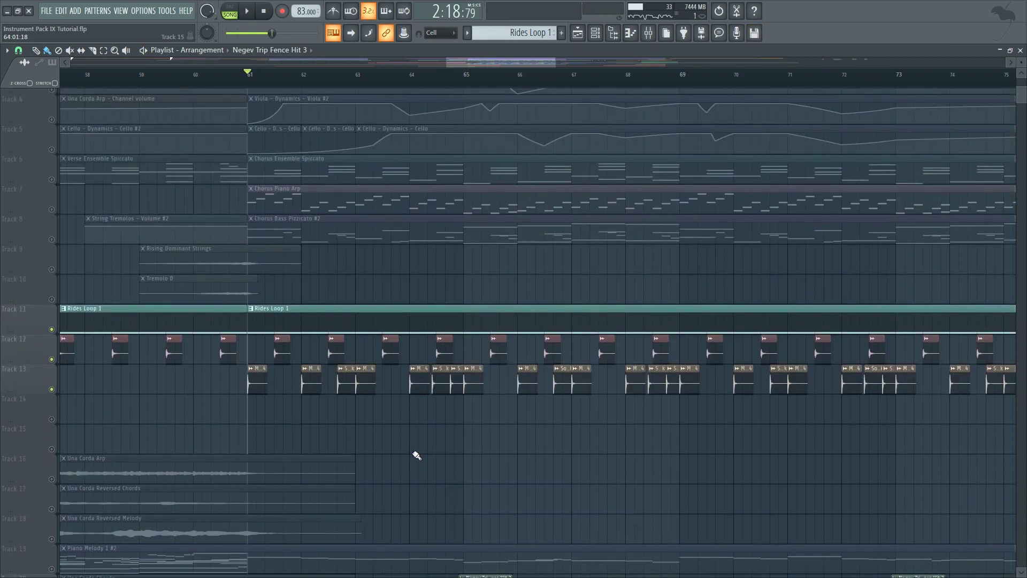
{"action": "left_click", "coordinate": [53, 239]}
{"action": "left_click", "coordinate": [27, 193]}
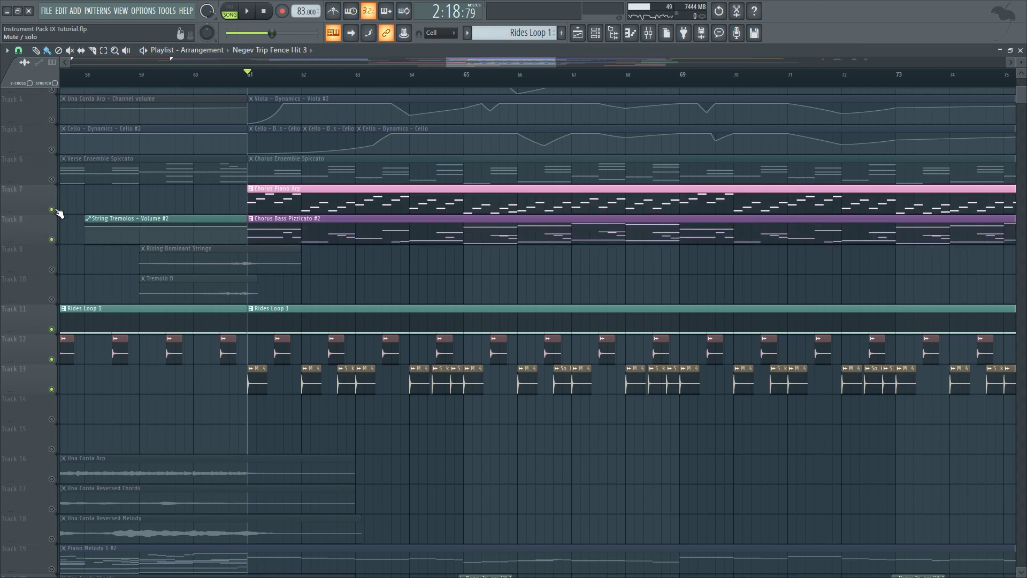
- Open the mixer and try unmuting the Kontakt 5 #2 channel on insert 7
{"action": "left_click", "coordinate": [648, 32]}
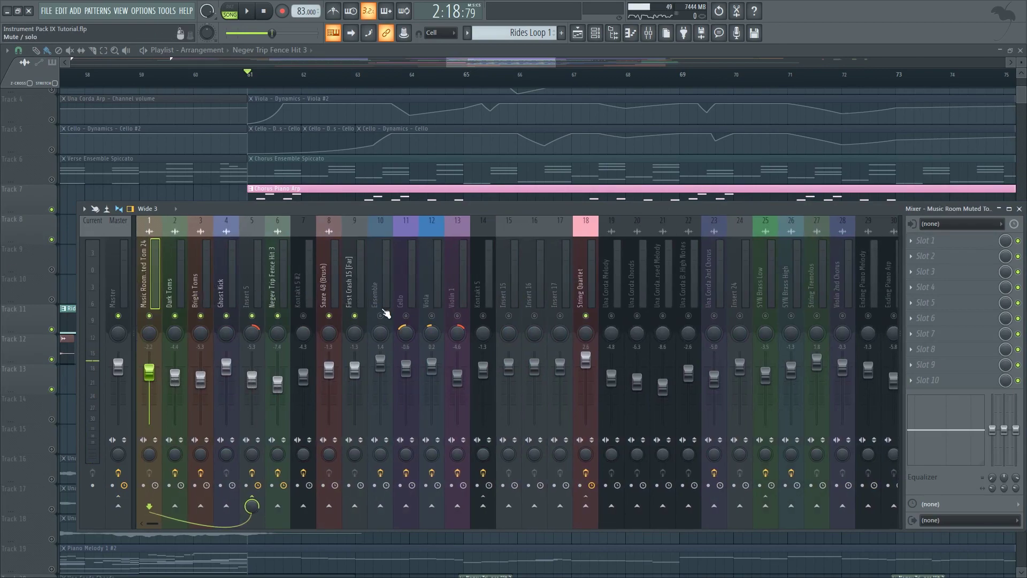
{"action": "left_click", "coordinate": [311, 317]}
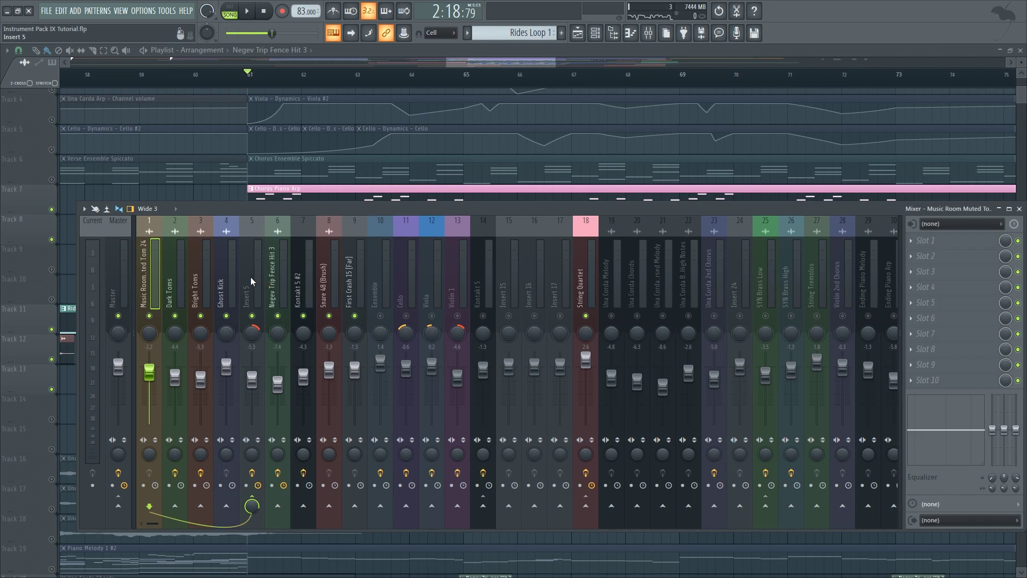
{"action": "left_click", "coordinate": [307, 292]}
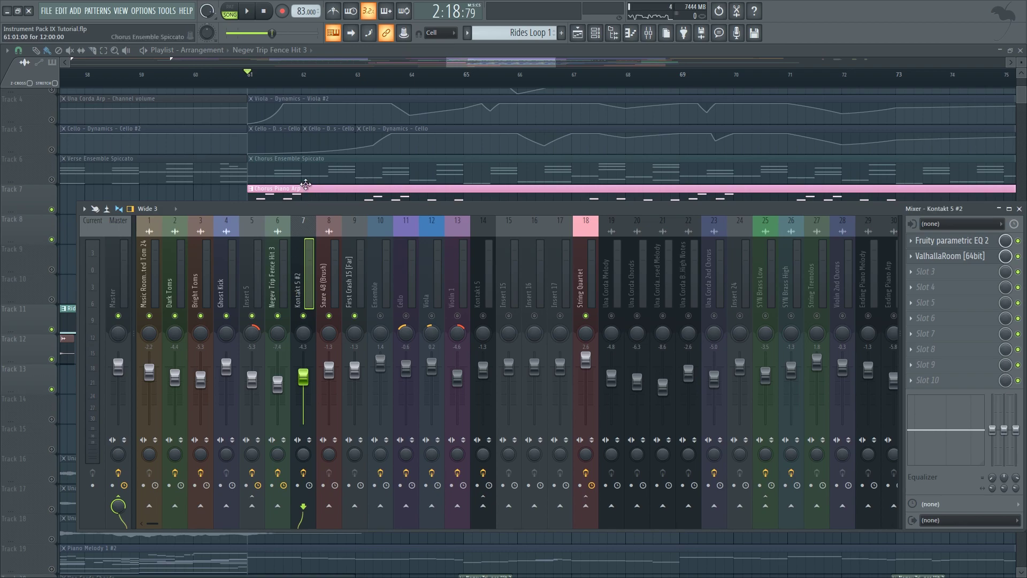
- Unmute the Kontakt 5 channel on mixer insert 14 and play the second chorus from bar 61
{"action": "left_click", "coordinate": [488, 297]}
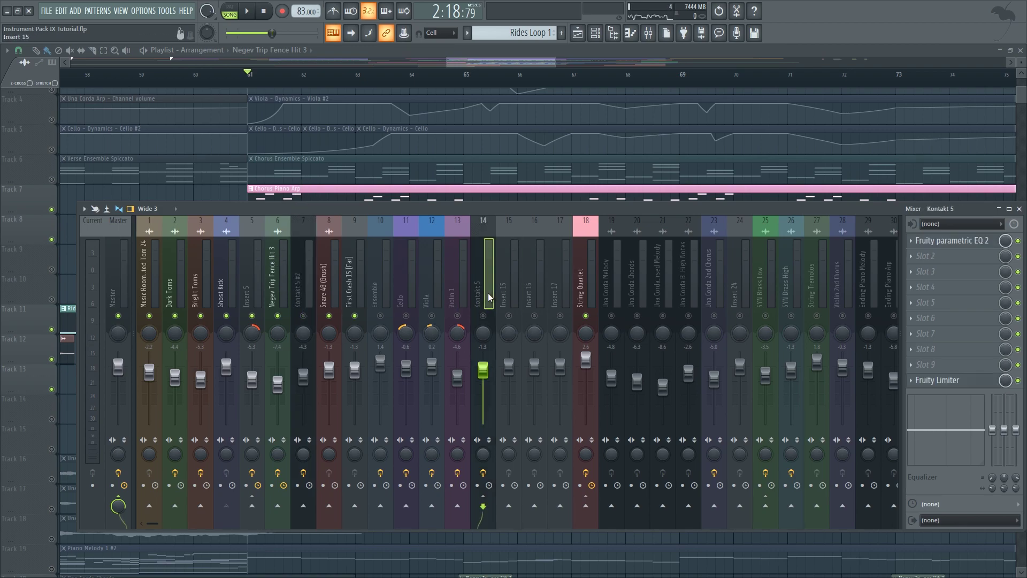
{"action": "left_click", "coordinate": [484, 315]}
{"action": "key", "text": "space"}
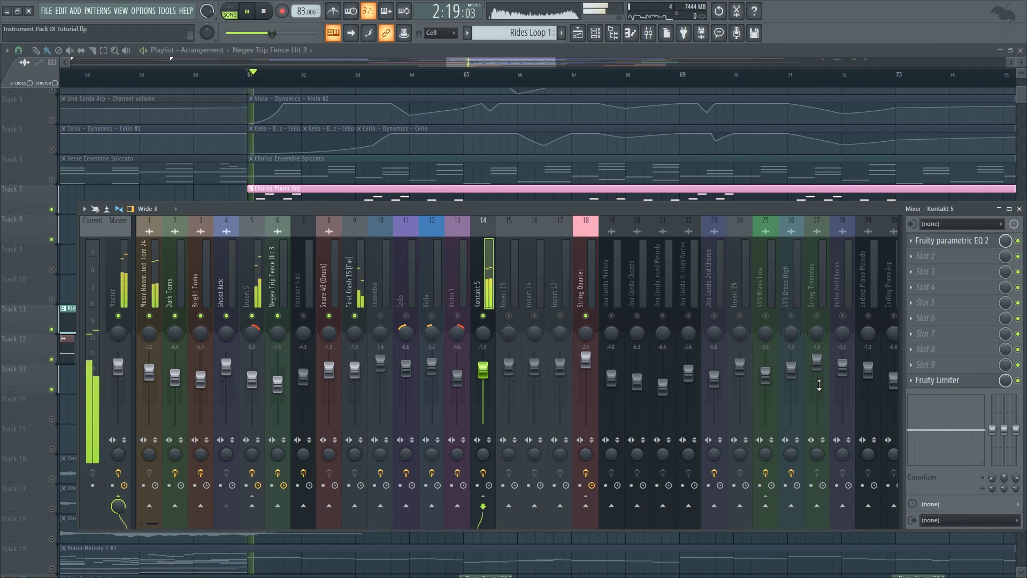
- Open the Fruity Limiter on the Kontakt 5 mixer channel during playback, stop the song and return to the playlist's percussion tracks
{"action": "left_click", "coordinate": [970, 380]}
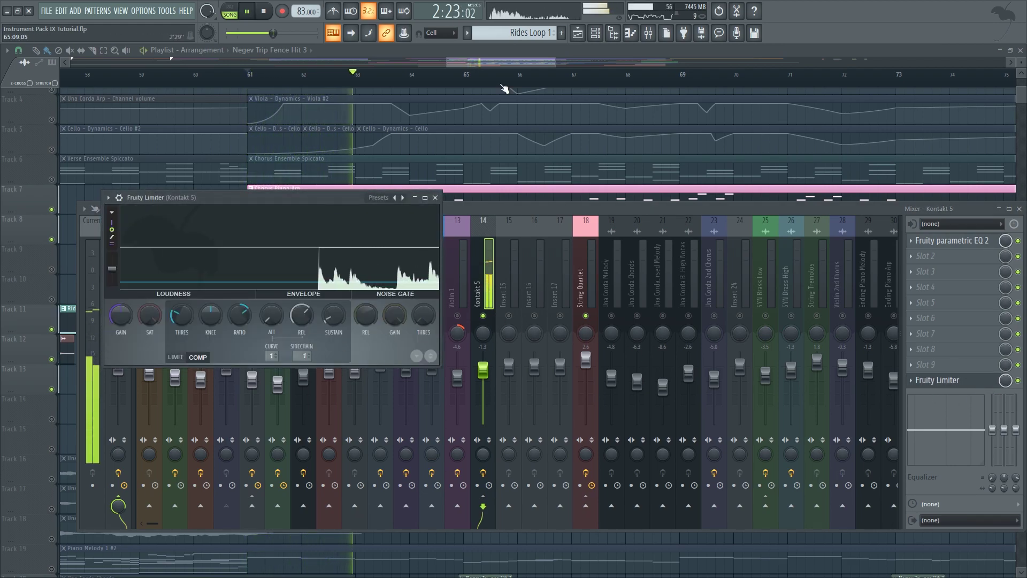
{"action": "key", "text": "space"}
{"action": "key", "text": "F12"}
{"action": "scroll", "coordinate": [440, 248], "scroll_direction": "down", "scroll_amount": 5}
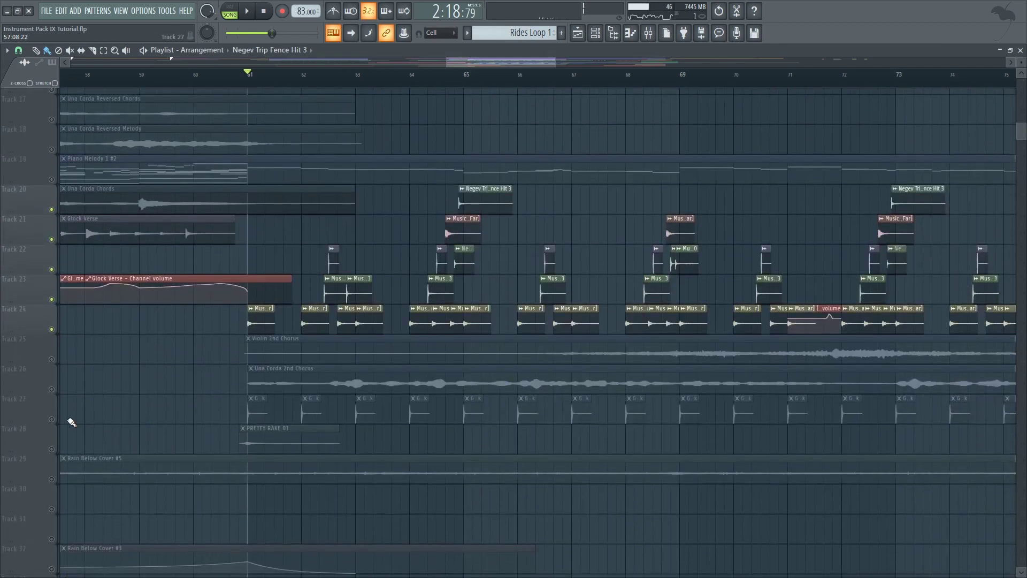
{"action": "scroll", "coordinate": [229, 367], "scroll_direction": "up", "scroll_amount": 3}
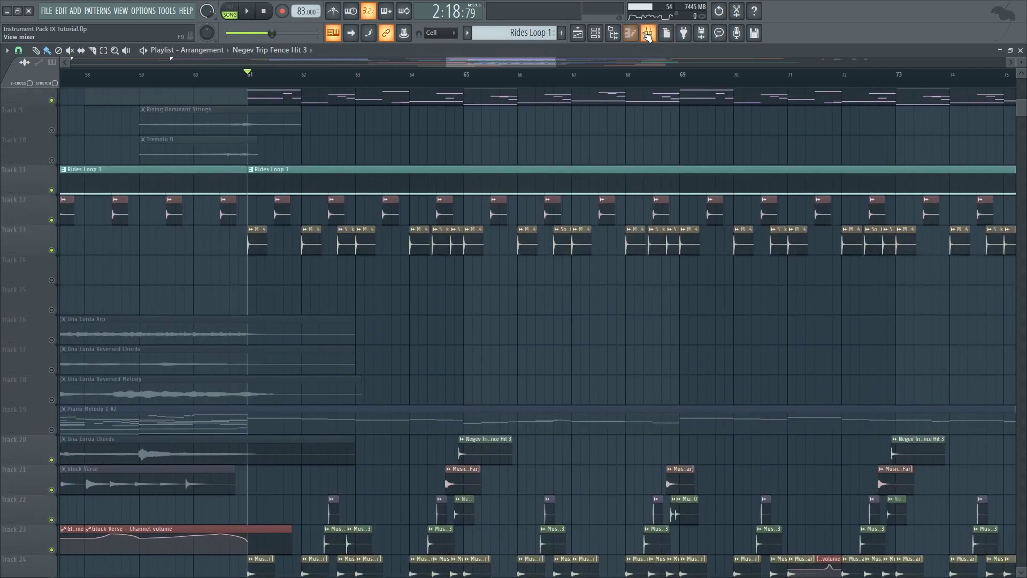
- Reopen the Kontakt 5 channel's Fruity Limiter beside the percussion channels and examine its compression while playing from bar 61
{"action": "left_click", "coordinate": [648, 33]}
{"action": "left_click", "coordinate": [936, 379]}
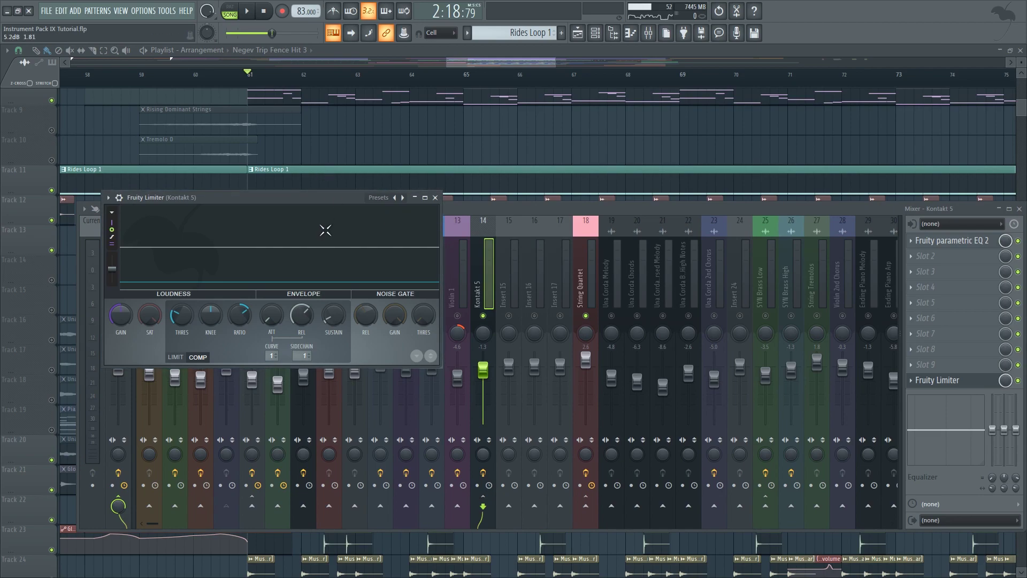
{"action": "left_click_drag", "start_coordinate": [326, 206], "coordinate": [711, 233]}
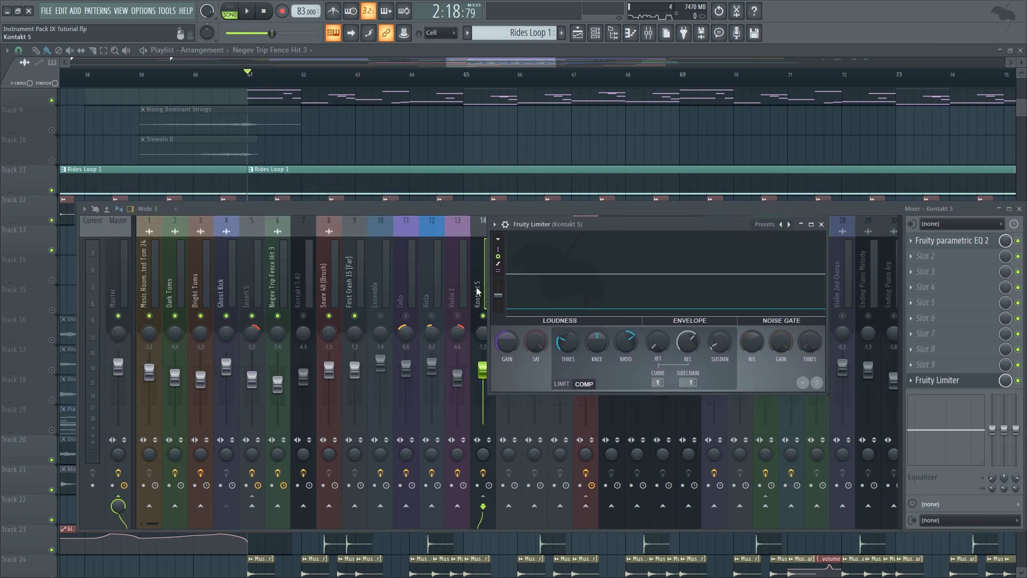
{"action": "key", "text": "space"}
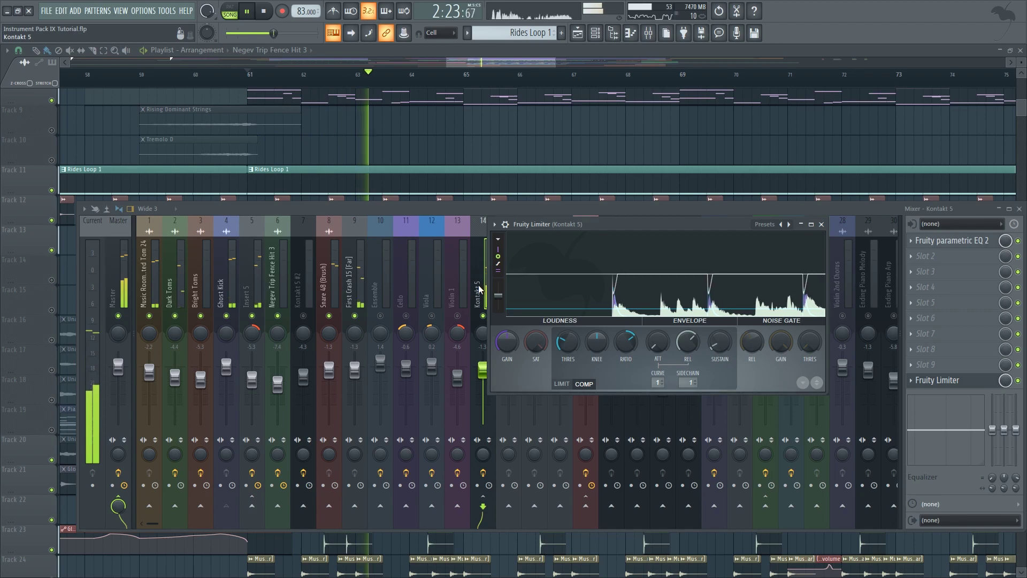
{"action": "key", "text": "space"}
{"action": "left_click", "coordinate": [452, 87]}
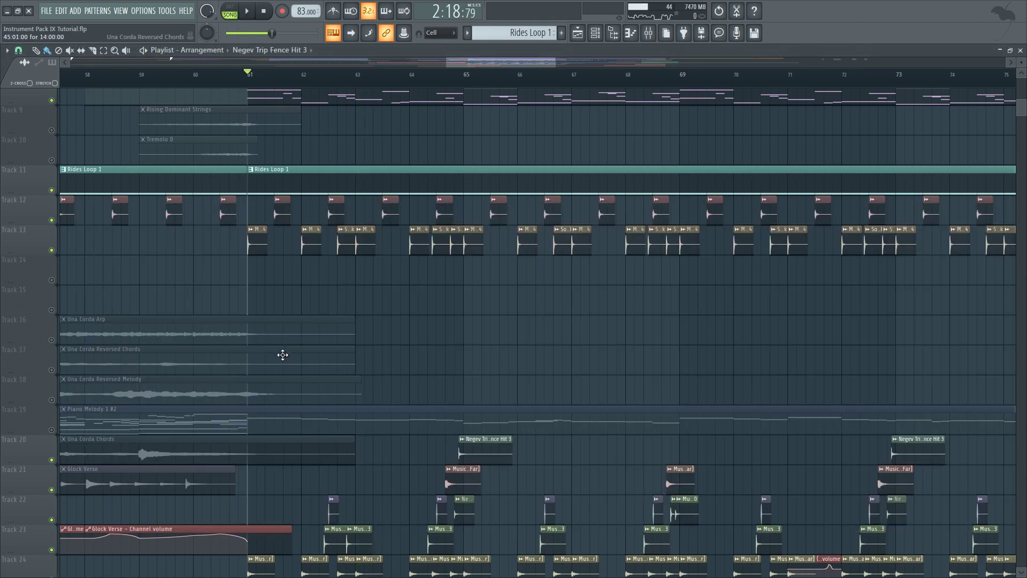
- Solo track 1 with the full song audio and play the lead-in to the second chorus from about bar 55
{"action": "left_click", "coordinate": [260, 245]}
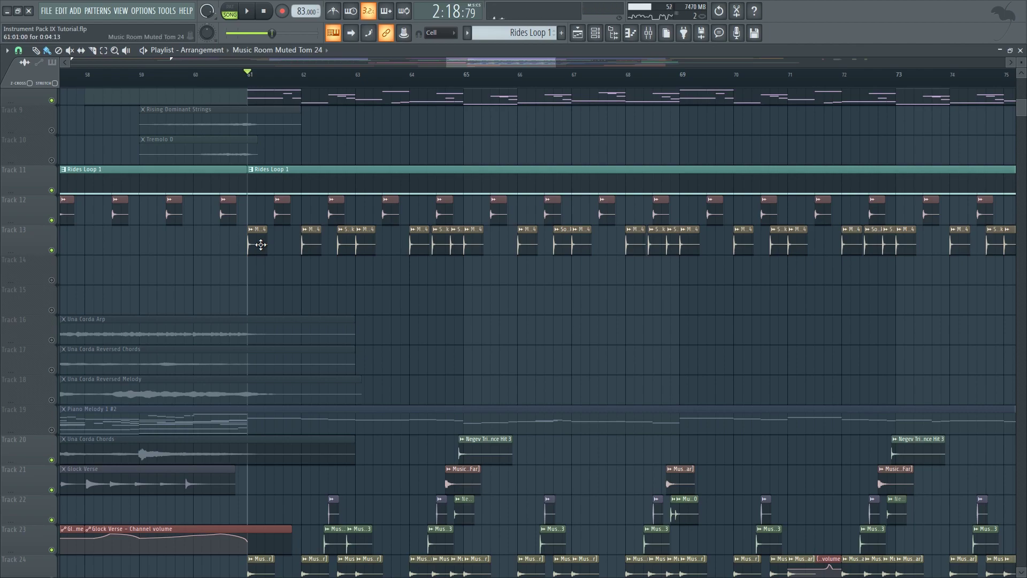
{"action": "scroll", "coordinate": [283, 298], "scroll_direction": "up", "scroll_amount": 6}
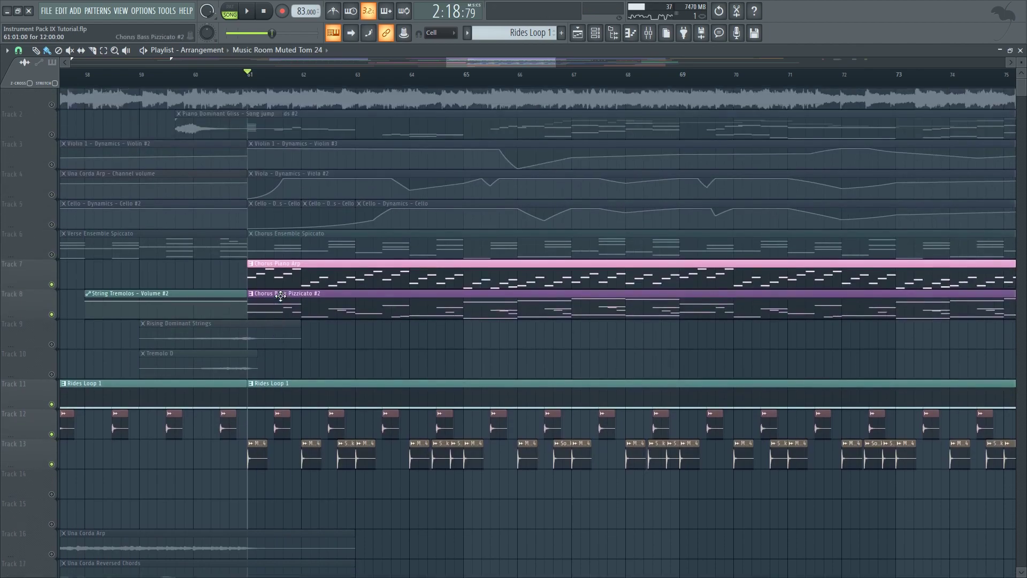
{"action": "left_click_drag", "start_coordinate": [554, 61], "coordinate": [662, 61]}
{"action": "right_click", "coordinate": [53, 113]}
{"action": "left_click_drag", "start_coordinate": [454, 67], "coordinate": [389, 89]}
{"action": "left_click", "coordinate": [318, 80]}
{"action": "key", "text": "space"}
{"action": "left_click", "coordinate": [293, 80]}
{"action": "left_click", "coordinate": [231, 75]}
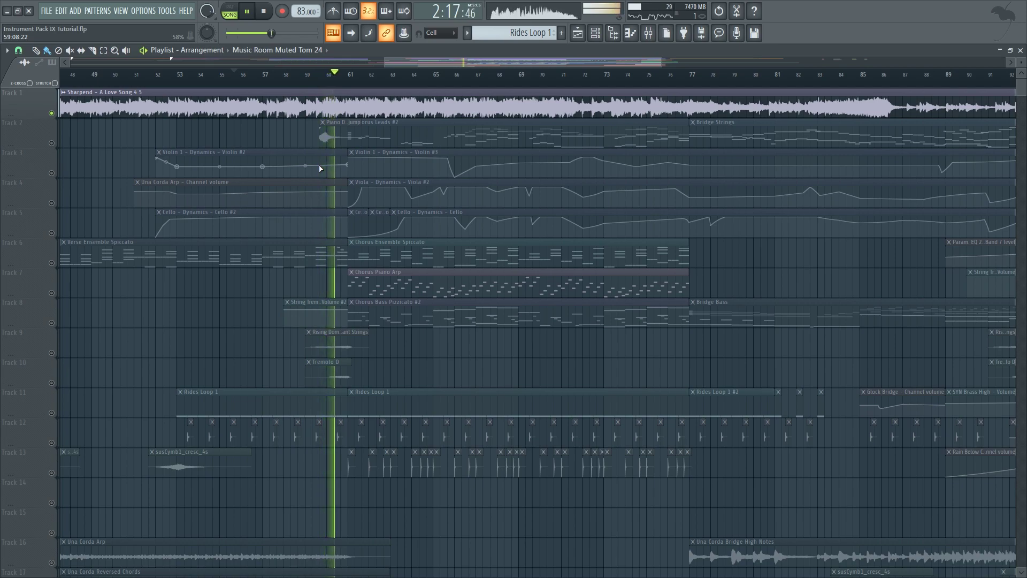
{"action": "key", "text": "space"}
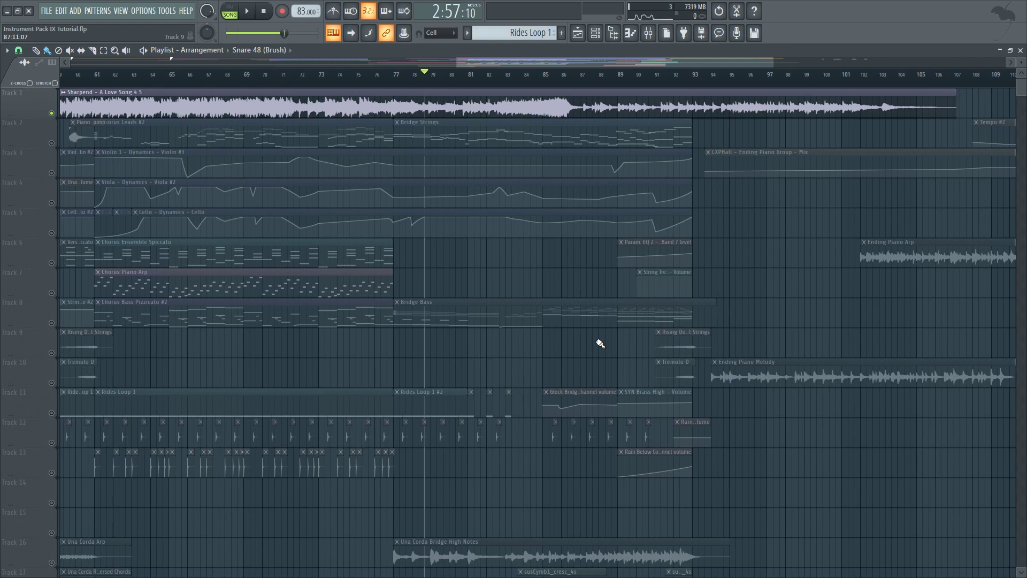
- Select the Rides Loop 1 #2 pattern and play the transition from the second chorus into the bridge from about bar 74
{"action": "left_click", "coordinate": [444, 400]}
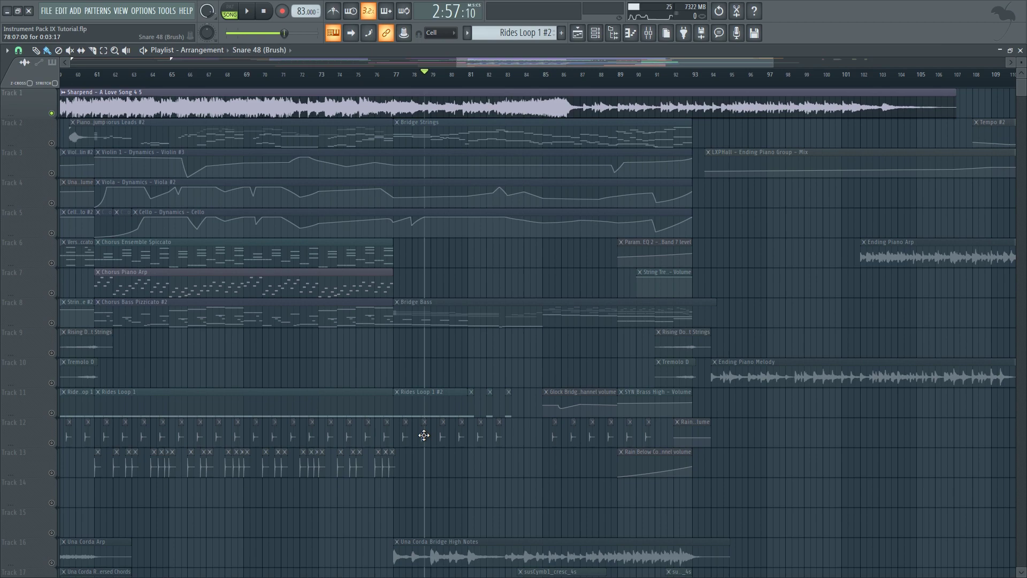
{"action": "left_click", "coordinate": [353, 77]}
{"action": "key", "text": "space"}
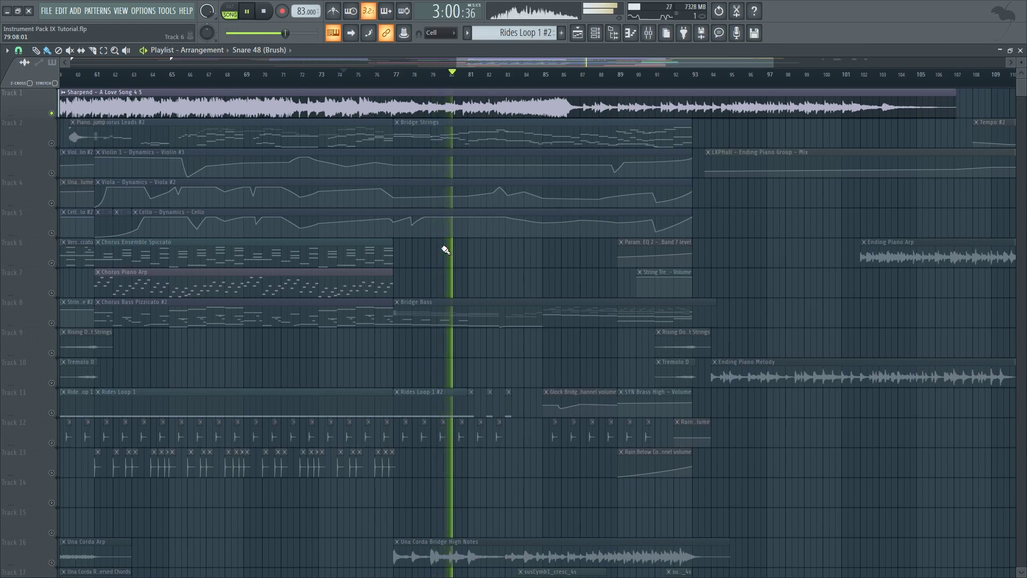
{"action": "key", "text": "space"}
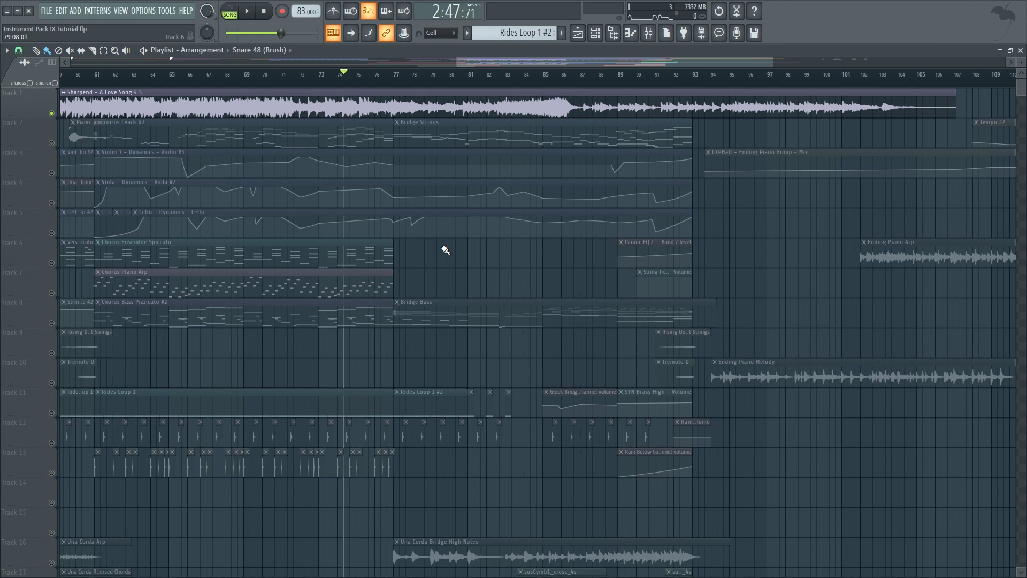
- Play the full song audio through the bridge from about bar 80 and stop it past bar 87
{"action": "left_click_drag", "start_coordinate": [486, 60], "coordinate": [531, 61]}
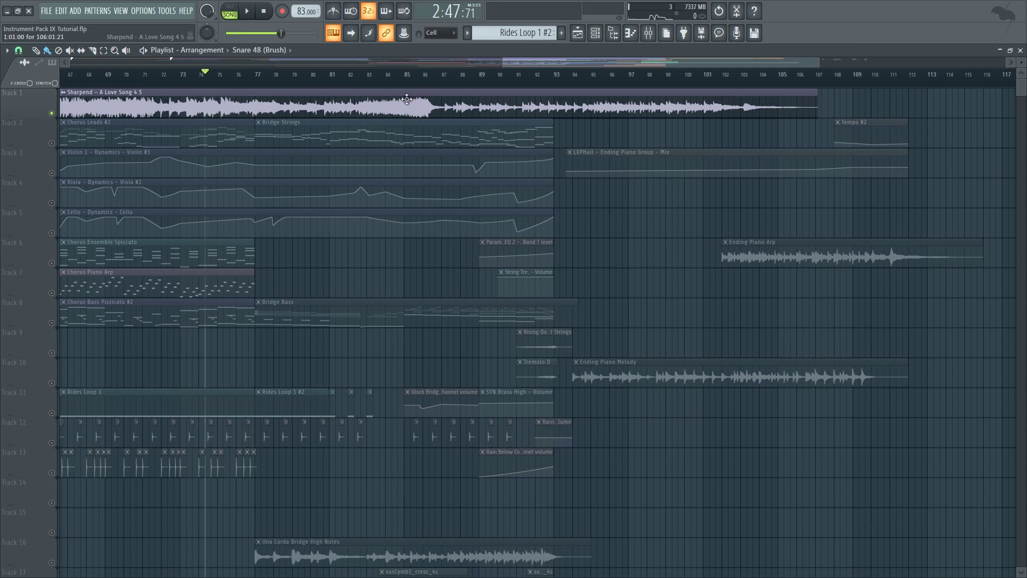
{"action": "left_click", "coordinate": [328, 75]}
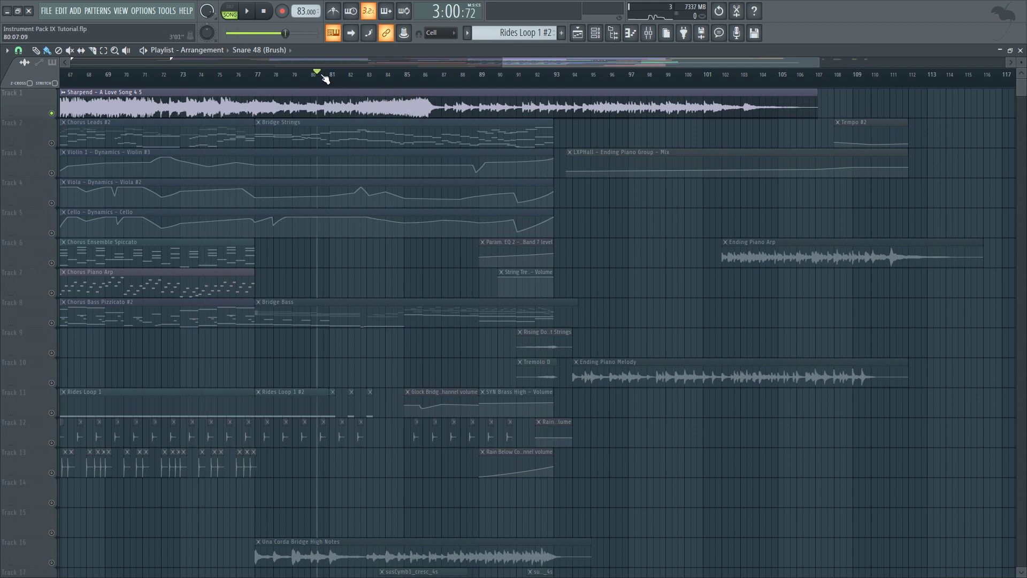
{"action": "key", "text": "space"}
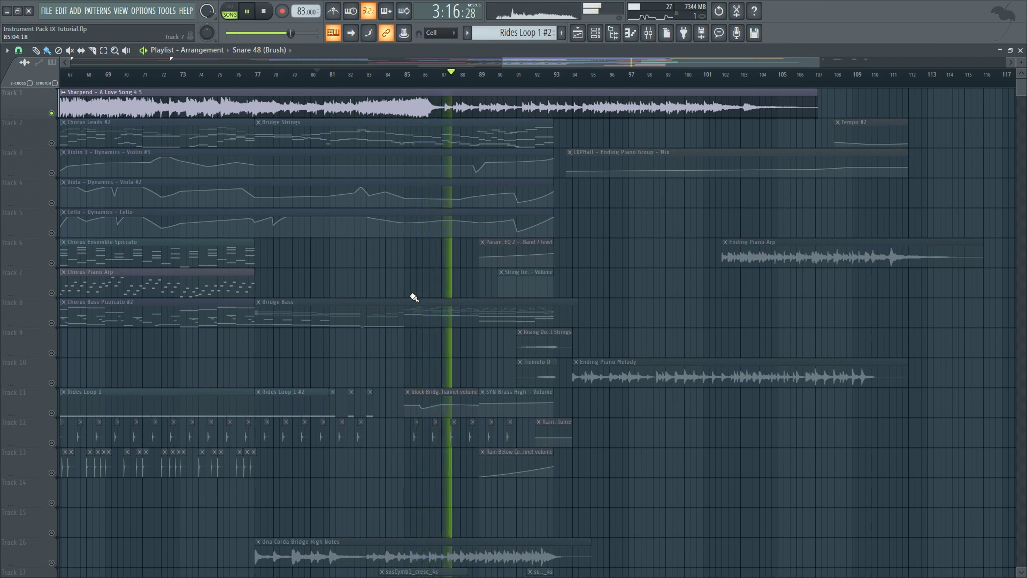
{"action": "key", "text": "space"}
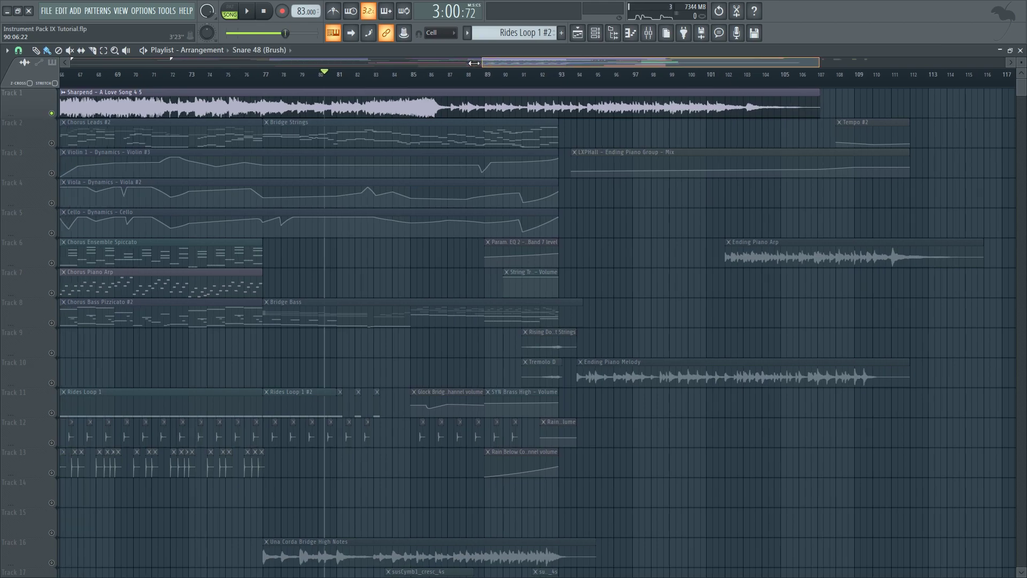
- Solo track 29 with Rain Below Cover #5 and play the rain layer from about bar 5
{"action": "left_click_drag", "start_coordinate": [504, 63], "coordinate": [73, 63]}
{"action": "scroll", "coordinate": [383, 365], "scroll_direction": "down", "scroll_amount": 6}
{"action": "scroll", "coordinate": [383, 366], "scroll_direction": "down", "scroll_amount": 6}
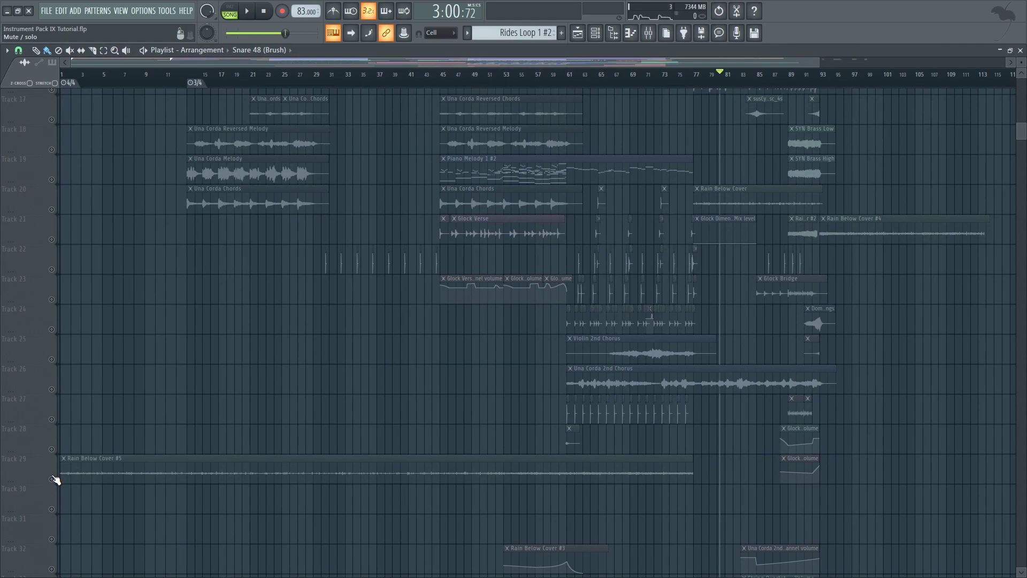
{"action": "left_click", "coordinate": [51, 479]}
{"action": "left_click", "coordinate": [67, 74]}
{"action": "left_click", "coordinate": [648, 32]}
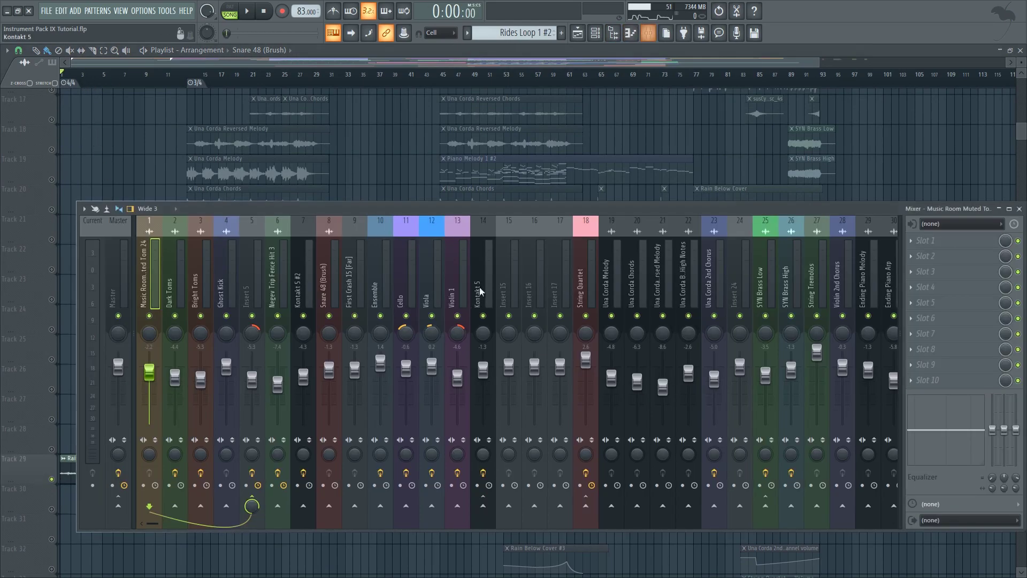
{"action": "left_click", "coordinate": [95, 75]}
{"action": "key", "text": "space"}
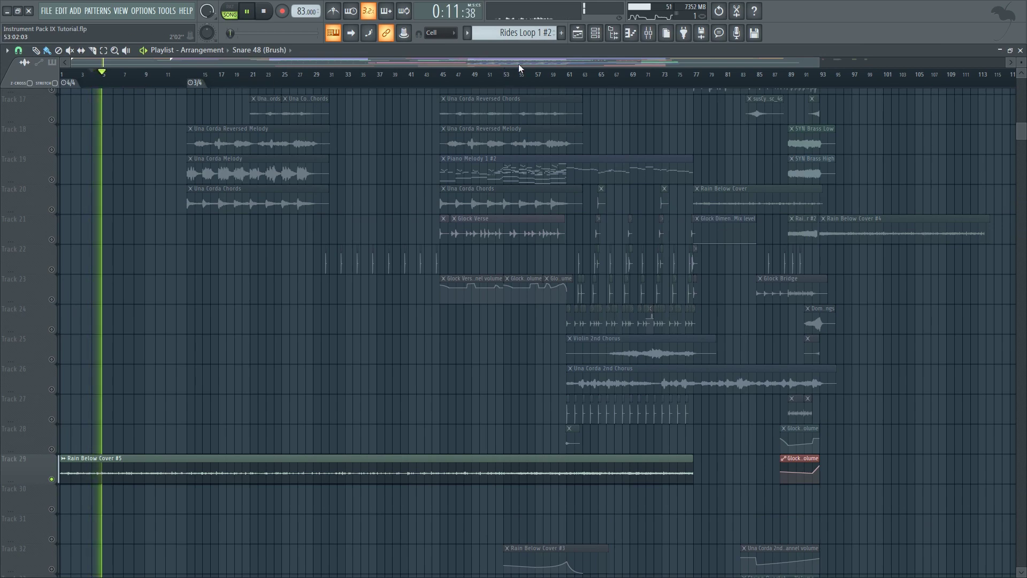
- Play the soloed rain layer from about bar 58 and stop the playback
{"action": "left_click", "coordinate": [547, 78]}
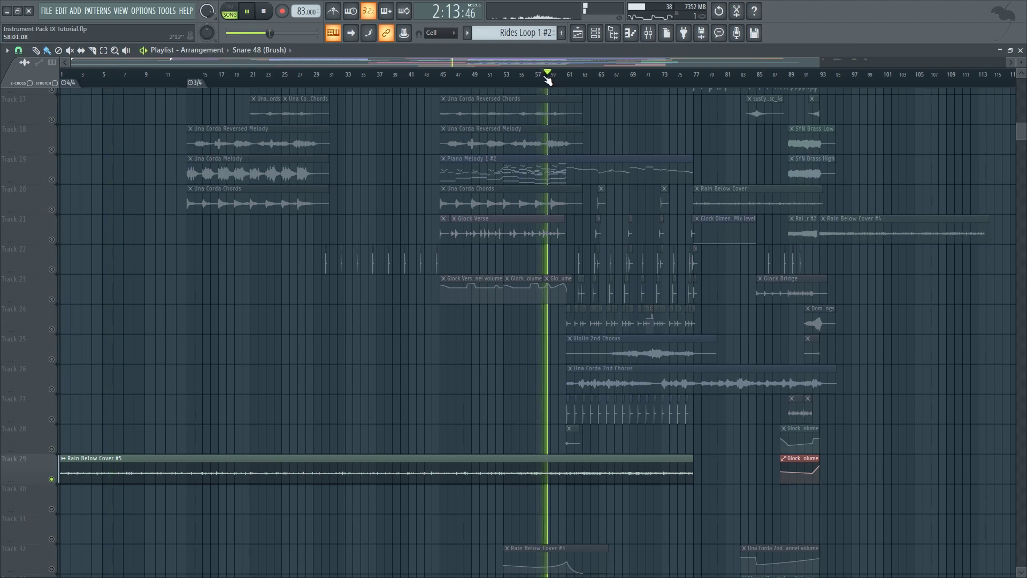
{"action": "scroll", "coordinate": [647, 195], "scroll_direction": "up", "scroll_amount": 5}
{"action": "key", "text": "space"}
{"action": "scroll", "coordinate": [646, 196], "scroll_direction": "up", "scroll_amount": 1}
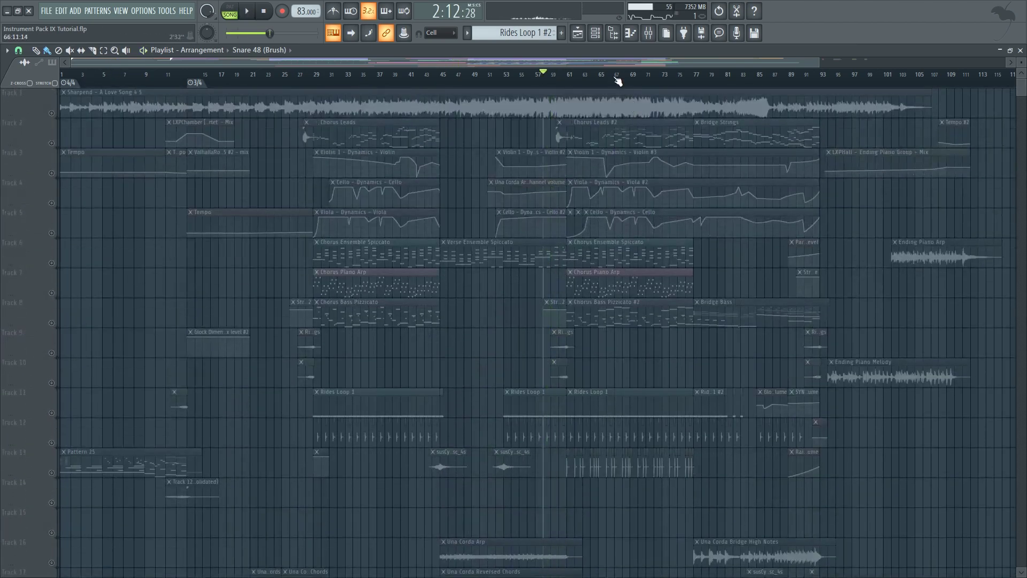
- Unmute track 1 with the full song audio and play the ending section from about bar 93
{"action": "left_click_drag", "start_coordinate": [650, 59], "coordinate": [462, 61]}
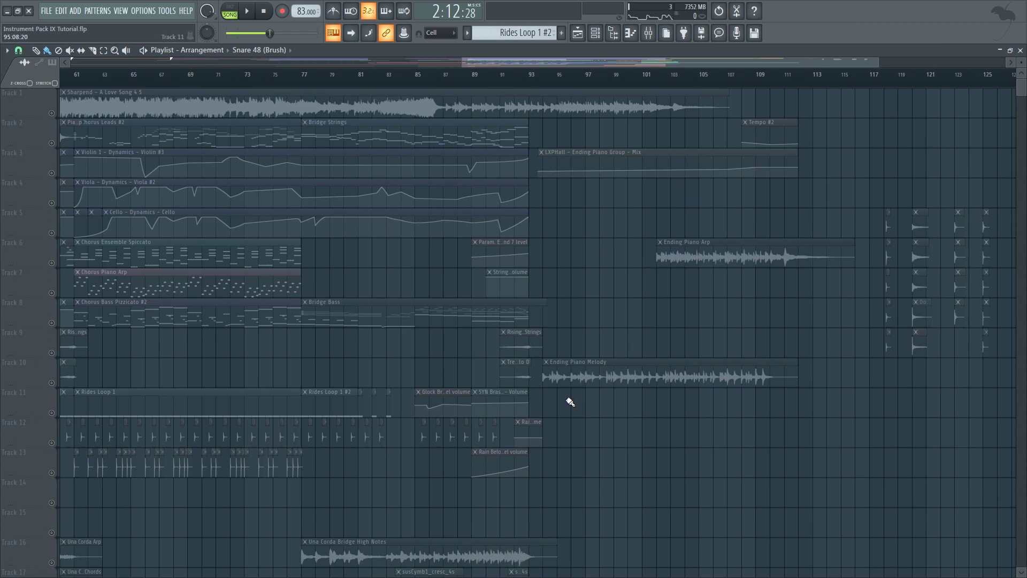
{"action": "left_click", "coordinate": [542, 82]}
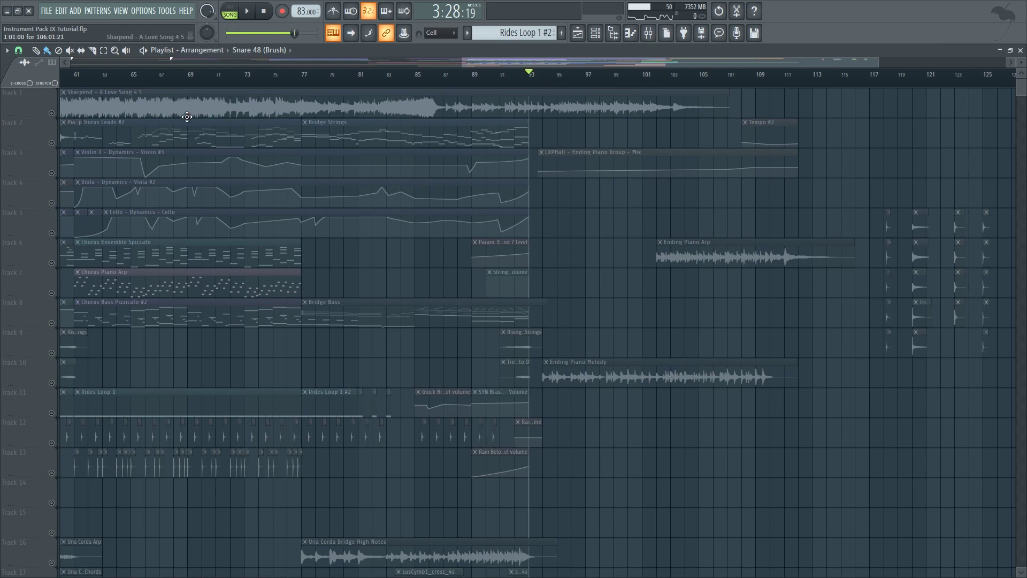
{"action": "left_click", "coordinate": [52, 112]}
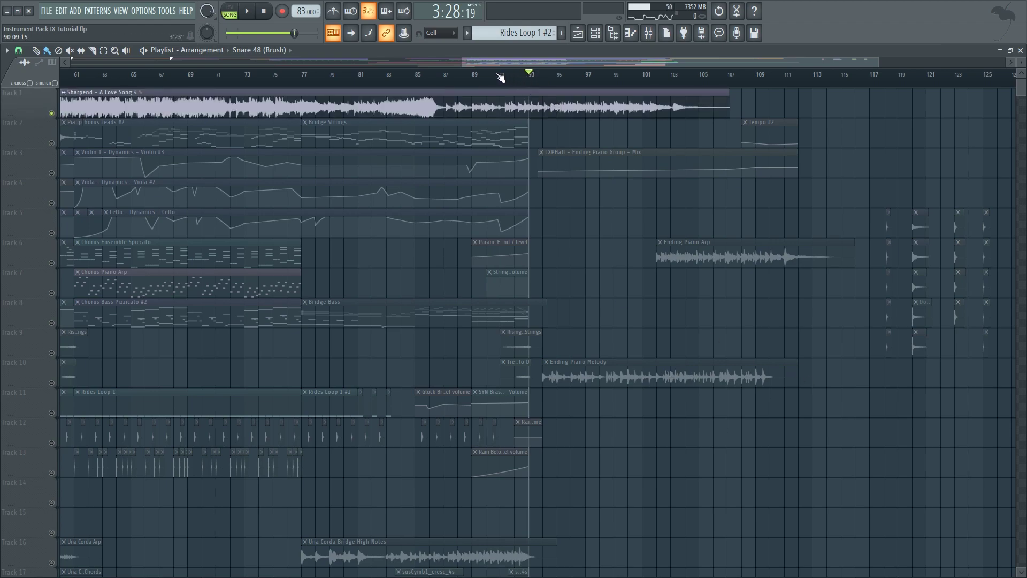
{"action": "key", "text": "space"}
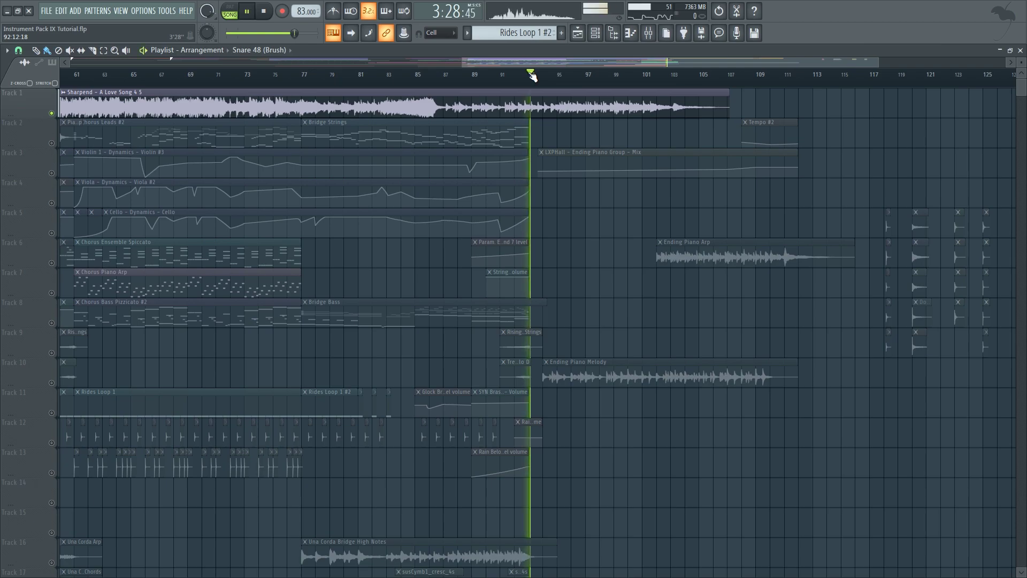